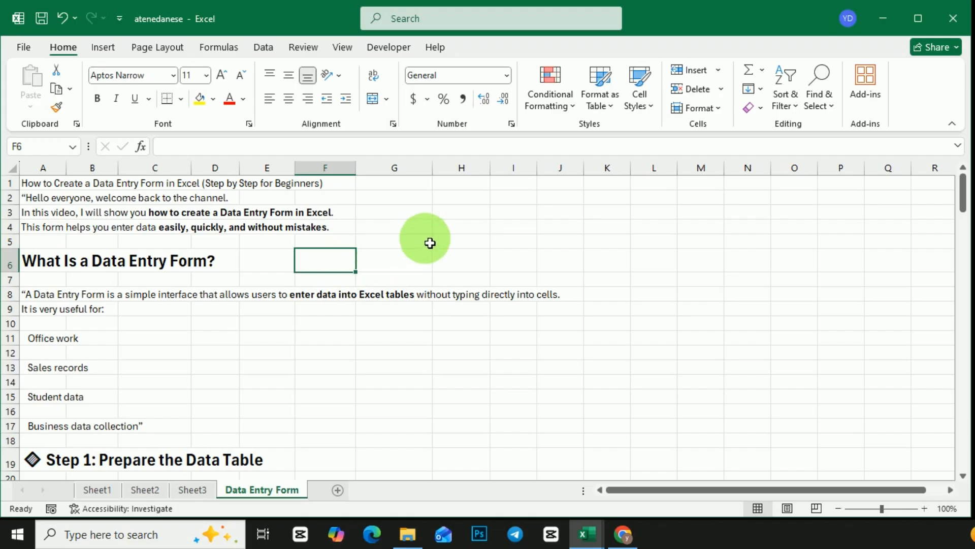
{"action": "left_click", "coordinate": [427, 242]}
{"action": "left_click", "coordinate": [416, 266]}
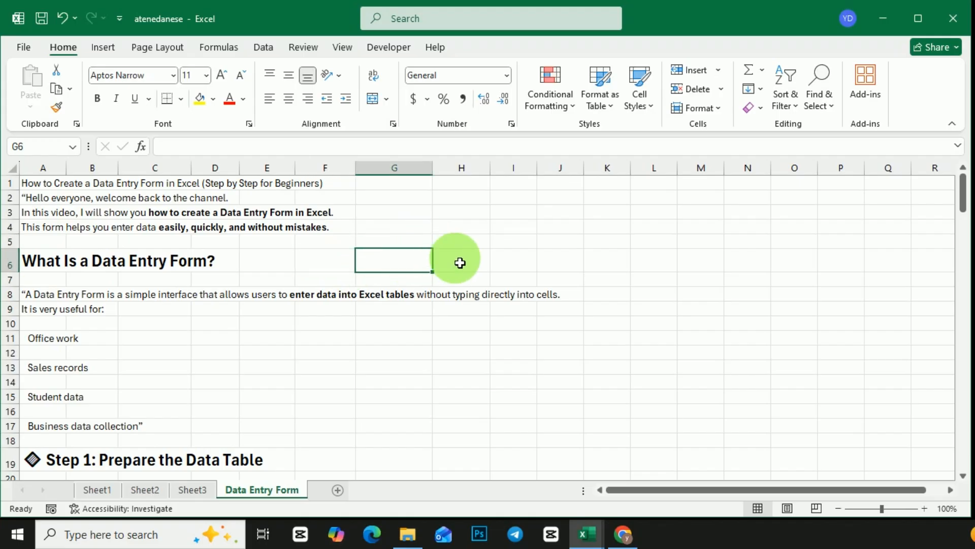
{"action": "left_click", "coordinate": [478, 261]}
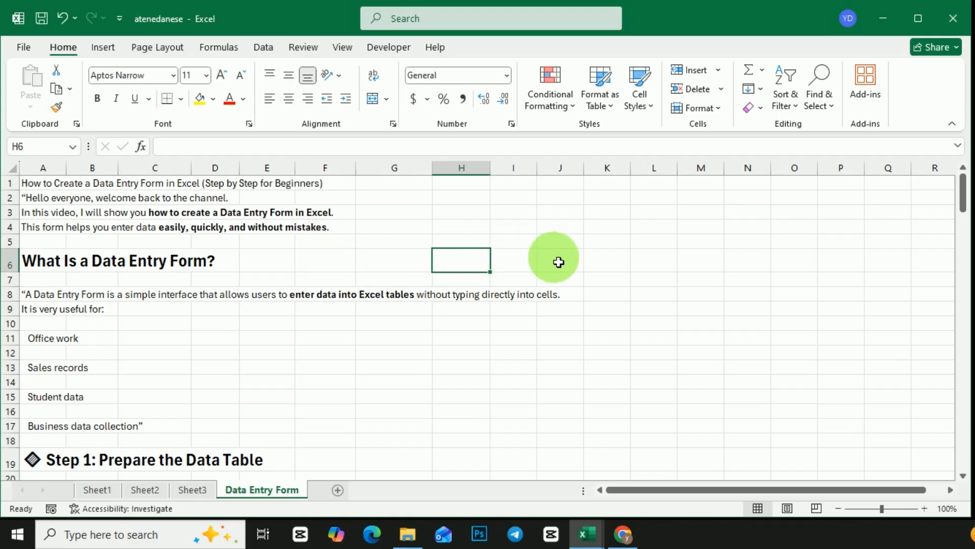
{"action": "left_click", "coordinate": [362, 260]}
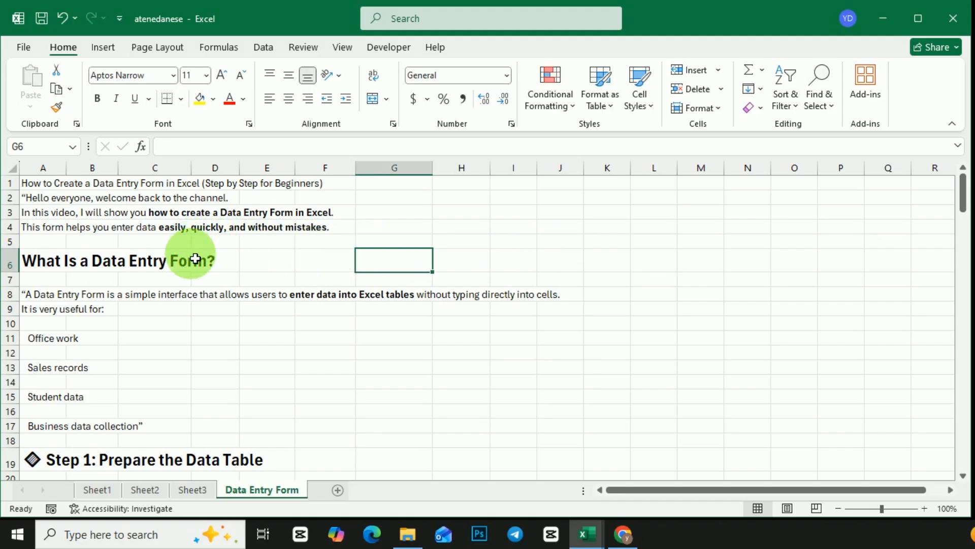
{"action": "left_click", "coordinate": [290, 339]}
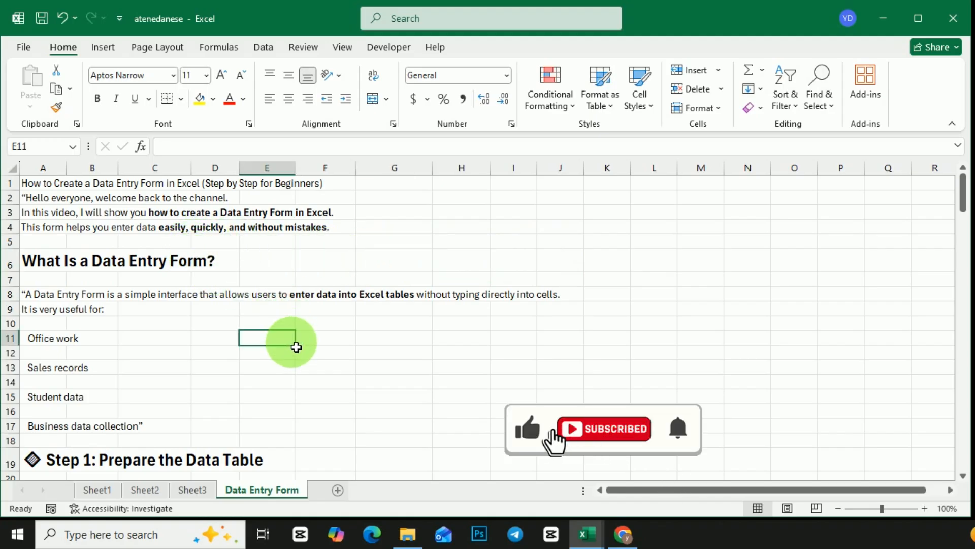
{"action": "left_click", "coordinate": [288, 268]}
Step: Read through the data entry form instructions on the sheet, down to the table headings in row 142
{"action": "scroll", "coordinate": [192, 287], "scroll_direction": "down", "scroll_amount": 3}
{"action": "scroll", "coordinate": [192, 290], "scroll_direction": "down", "scroll_amount": 11}
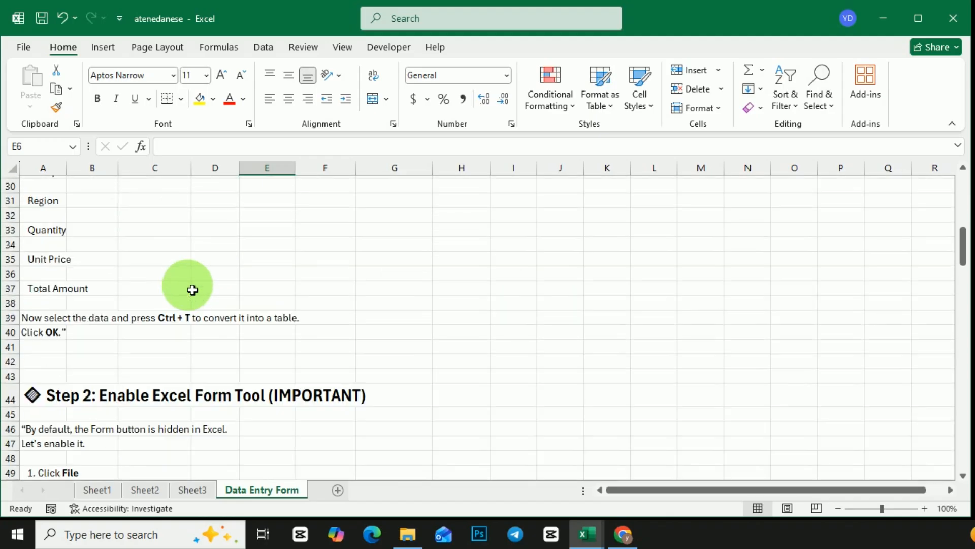
{"action": "scroll", "coordinate": [192, 290], "scroll_direction": "down", "scroll_amount": 3}
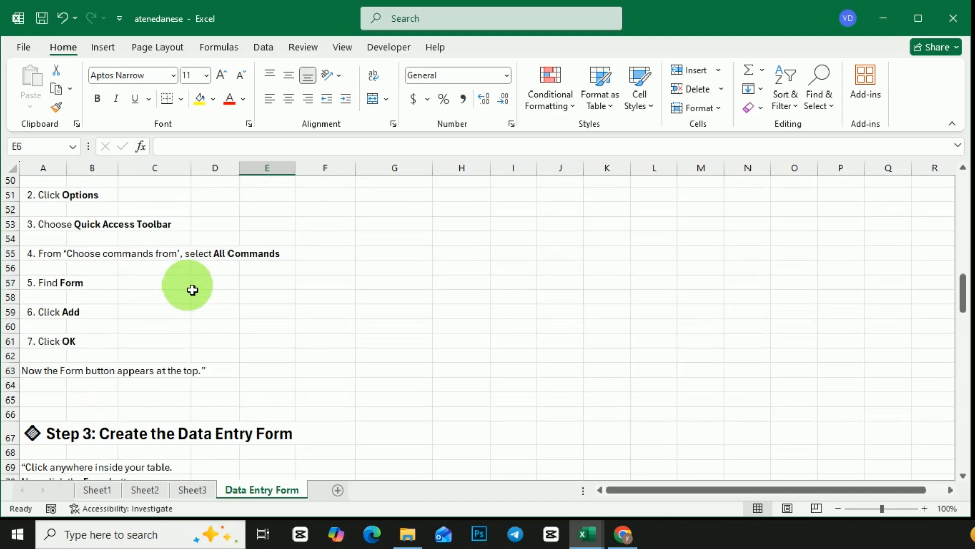
{"action": "scroll", "coordinate": [192, 290], "scroll_direction": "down", "scroll_amount": 3}
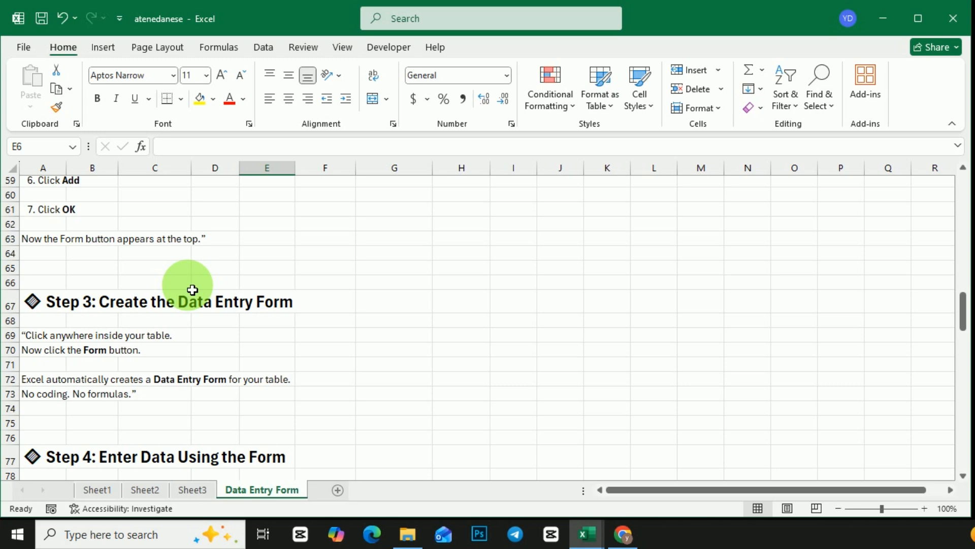
{"action": "scroll", "coordinate": [192, 289], "scroll_direction": "up", "scroll_amount": 3}
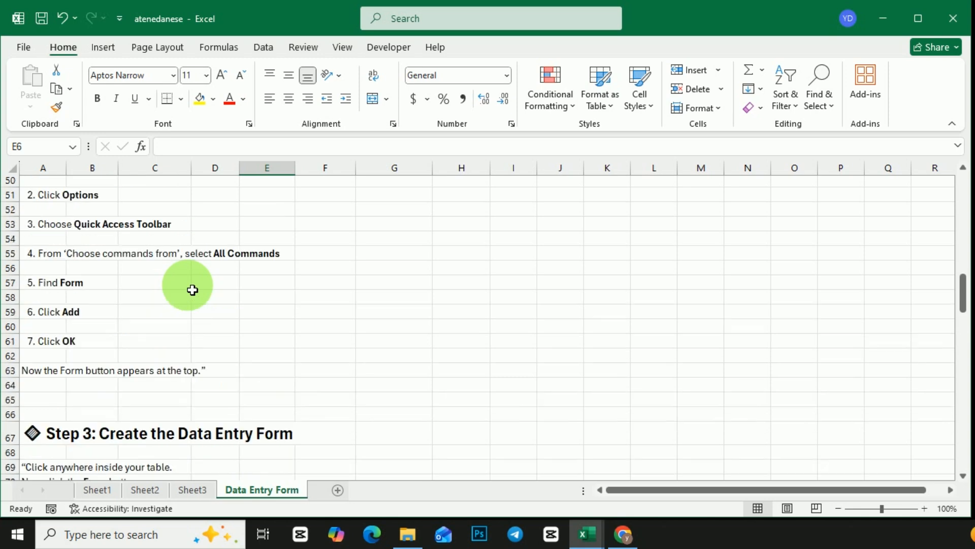
{"action": "scroll", "coordinate": [192, 290], "scroll_direction": "down", "scroll_amount": 14}
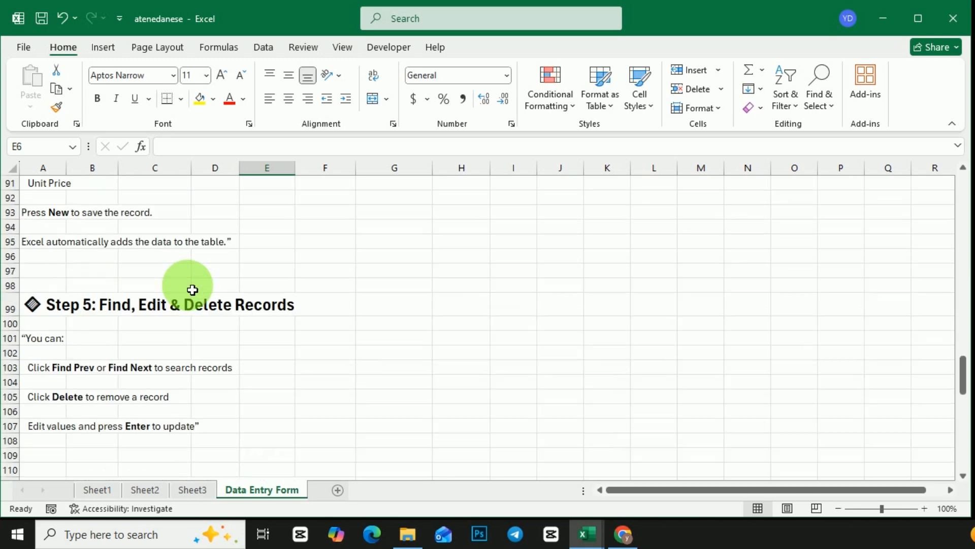
{"action": "scroll", "coordinate": [192, 290], "scroll_direction": "down", "scroll_amount": 15}
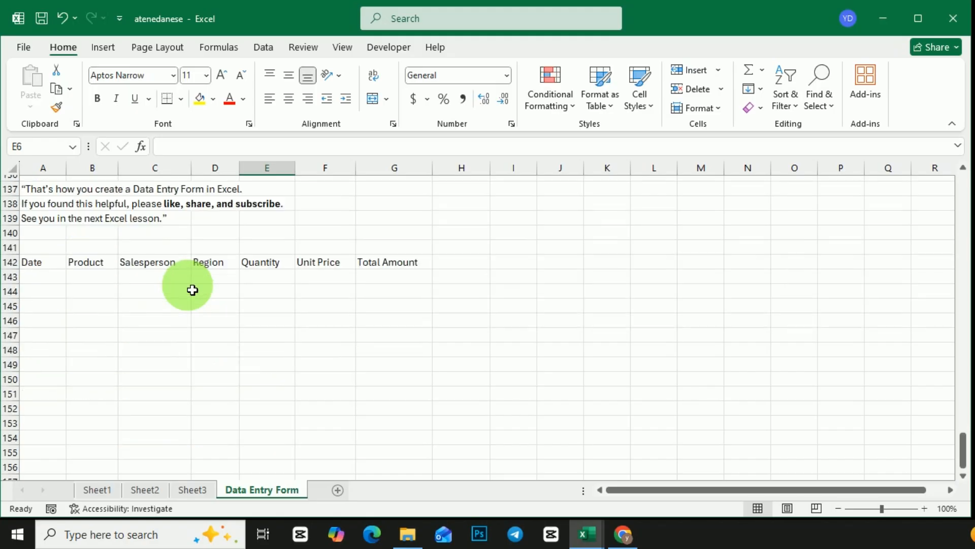
{"action": "left_click", "coordinate": [183, 320]}
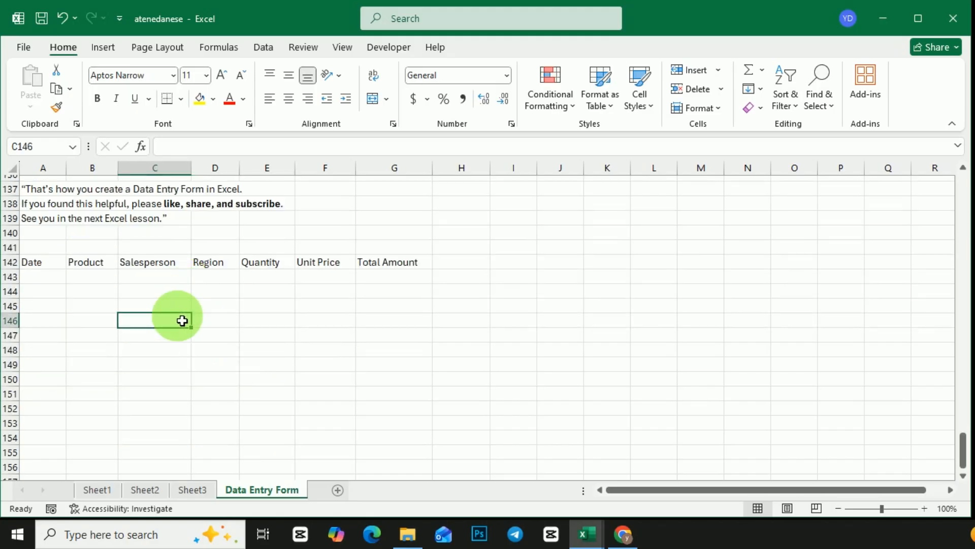
{"action": "left_click", "coordinate": [266, 335]}
{"action": "scroll", "coordinate": [265, 336], "scroll_direction": "up", "scroll_amount": 4}
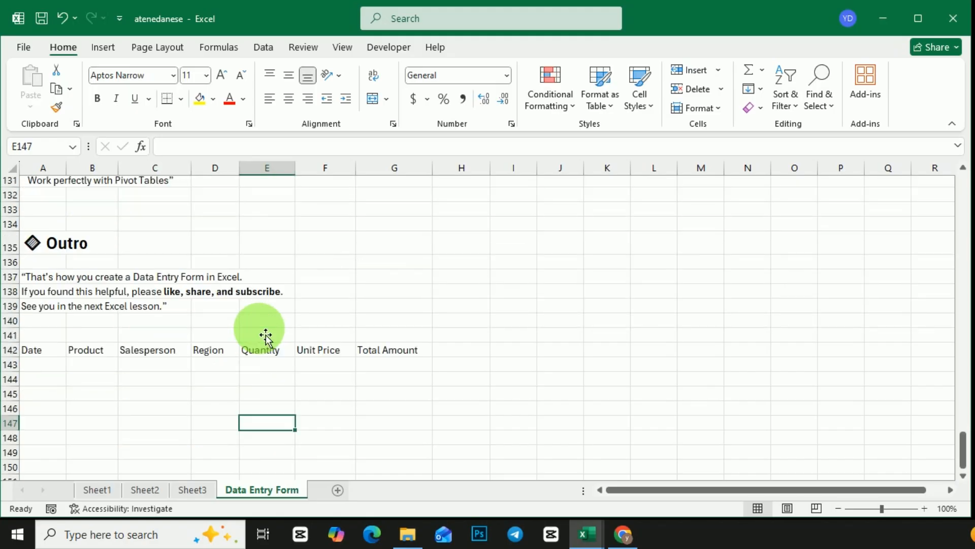
{"action": "scroll", "coordinate": [266, 336], "scroll_direction": "up", "scroll_amount": 10}
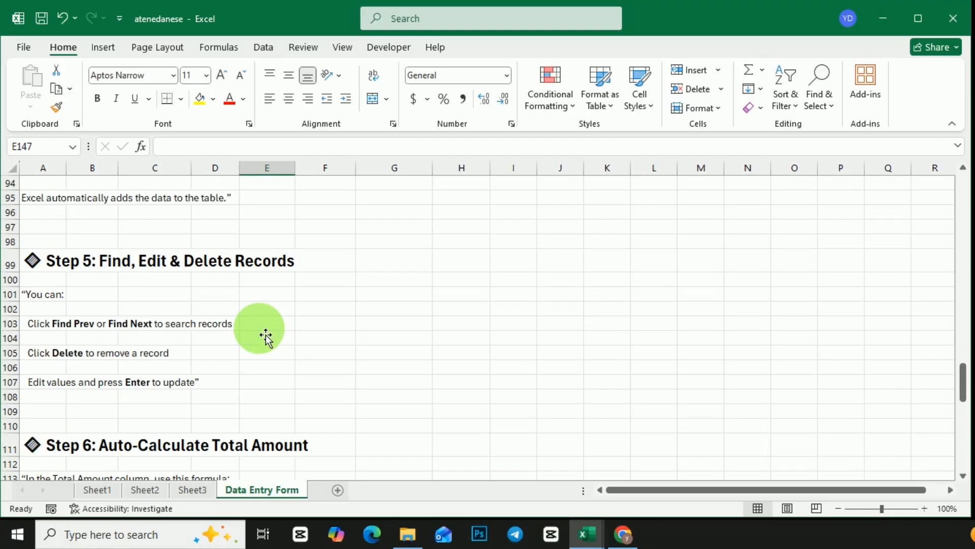
{"action": "scroll", "coordinate": [265, 335], "scroll_direction": "down", "scroll_amount": 9}
{"action": "scroll", "coordinate": [266, 336], "scroll_direction": "down", "scroll_amount": 5}
{"action": "left_click", "coordinate": [155, 336]}
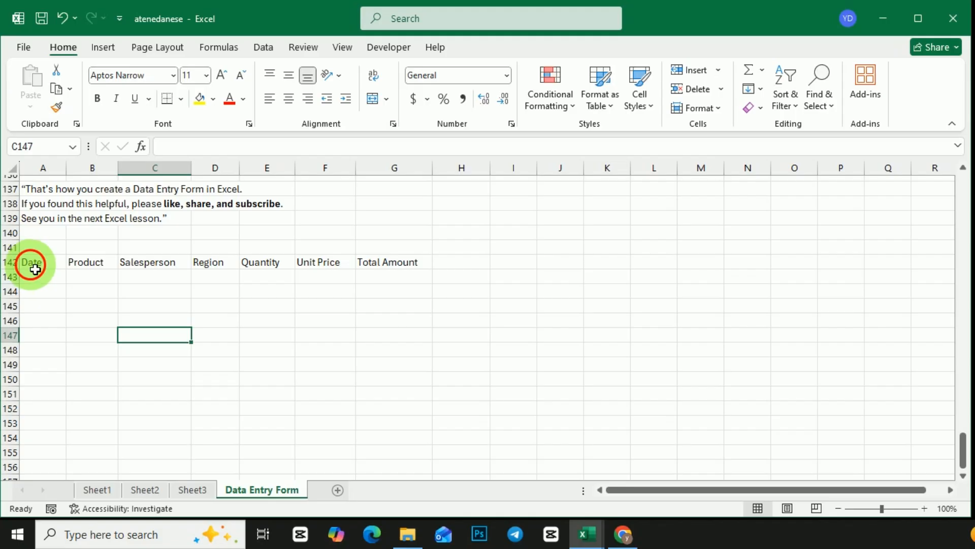
Step: Try to convert the headings in A142:G142 into a table without the headers option, and undo it
{"action": "left_click_drag", "start_coordinate": [30, 263], "coordinate": [373, 268]}
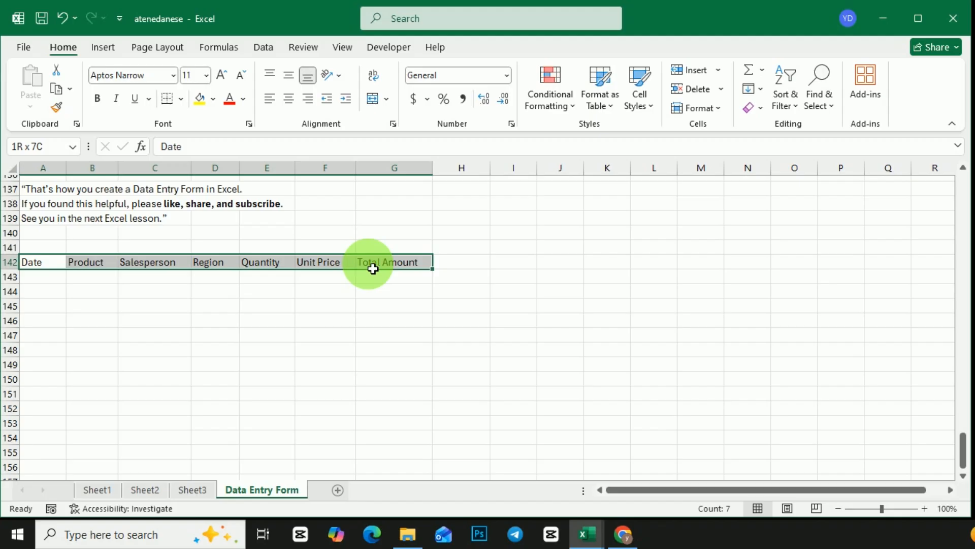
{"action": "left_click_drag", "start_coordinate": [372, 268], "coordinate": [373, 268]}
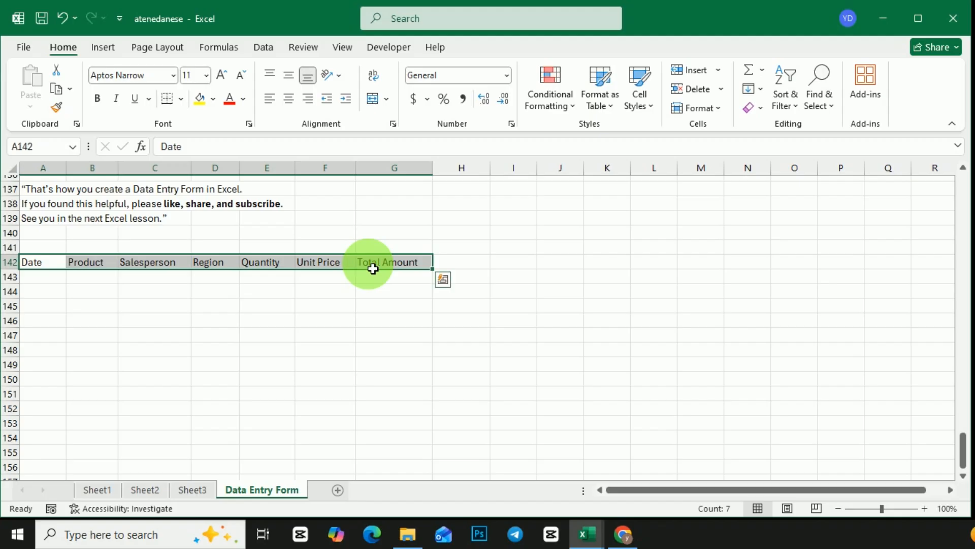
{"action": "left_click", "coordinate": [106, 47]}
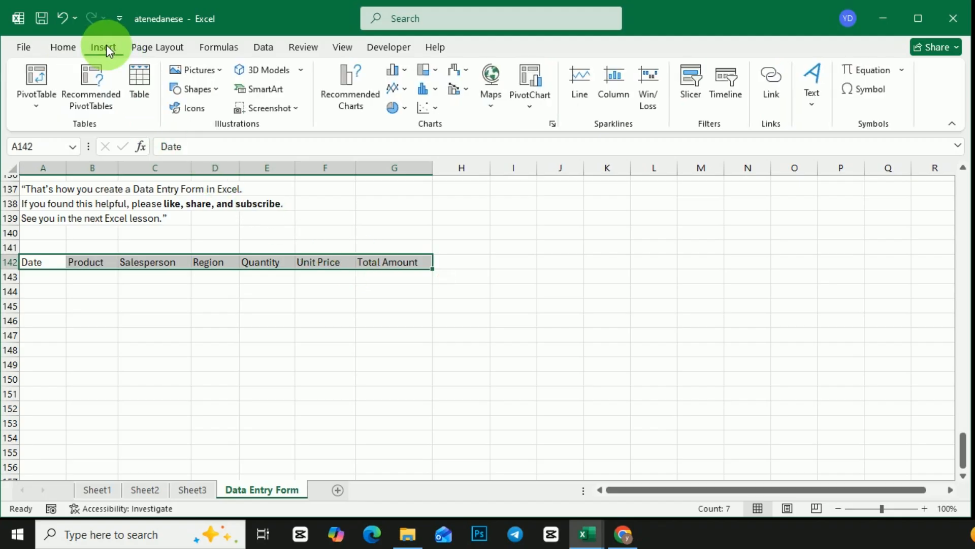
{"action": "left_click", "coordinate": [140, 79]}
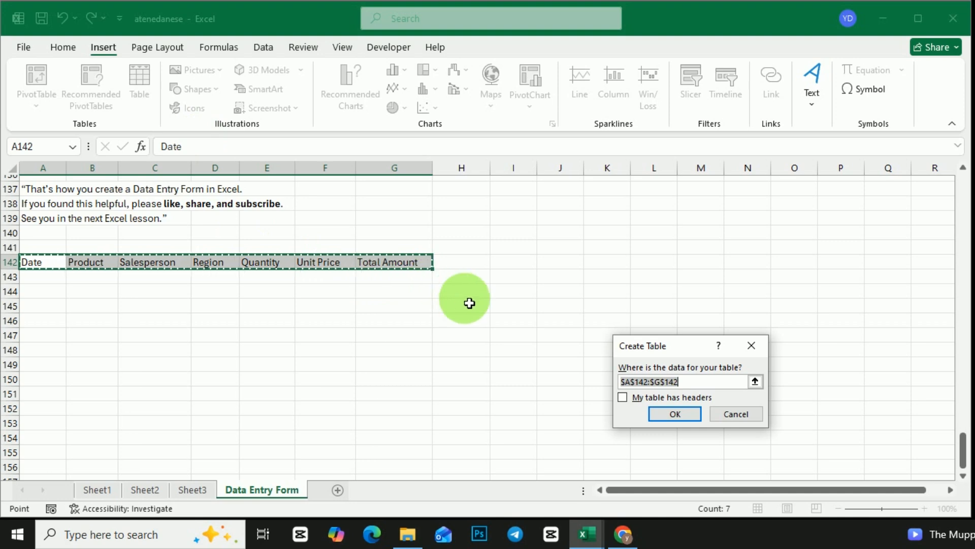
{"action": "left_click", "coordinate": [665, 414]}
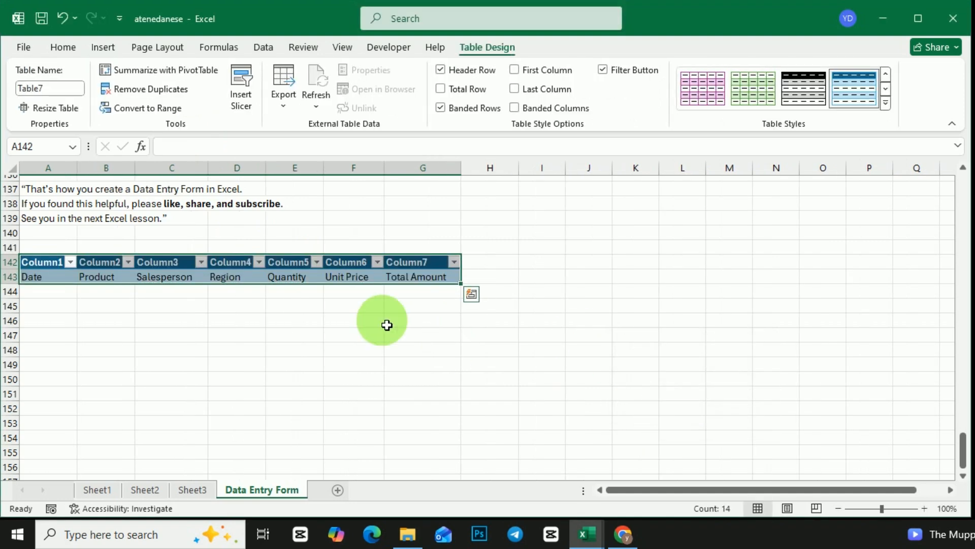
{"action": "left_click", "coordinate": [60, 19]}
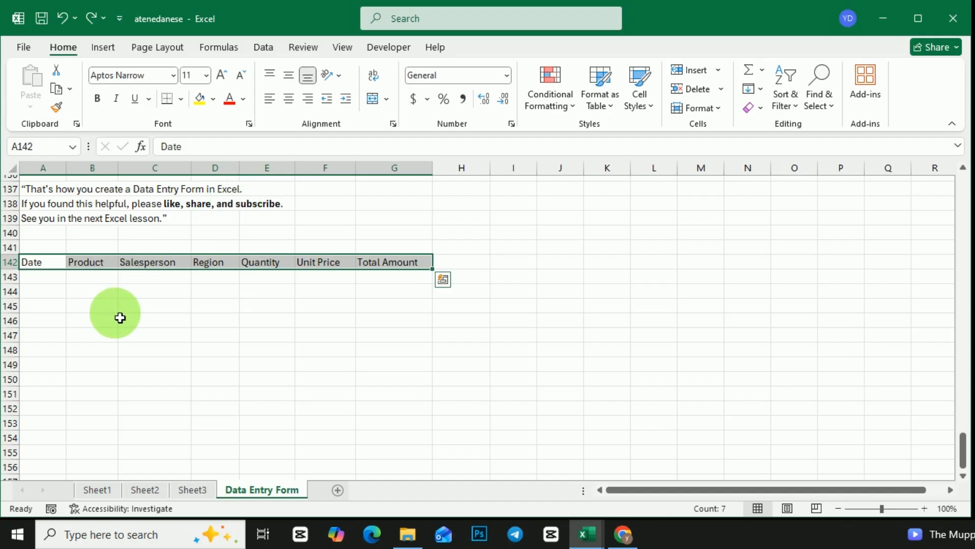
Step: Try to turn the heading range A142:G142 into a table through Quick Analysis, and undo it
{"action": "left_click", "coordinate": [109, 307]}
{"action": "left_click_drag", "start_coordinate": [59, 268], "coordinate": [396, 263]}
{"action": "left_click", "coordinate": [443, 281]}
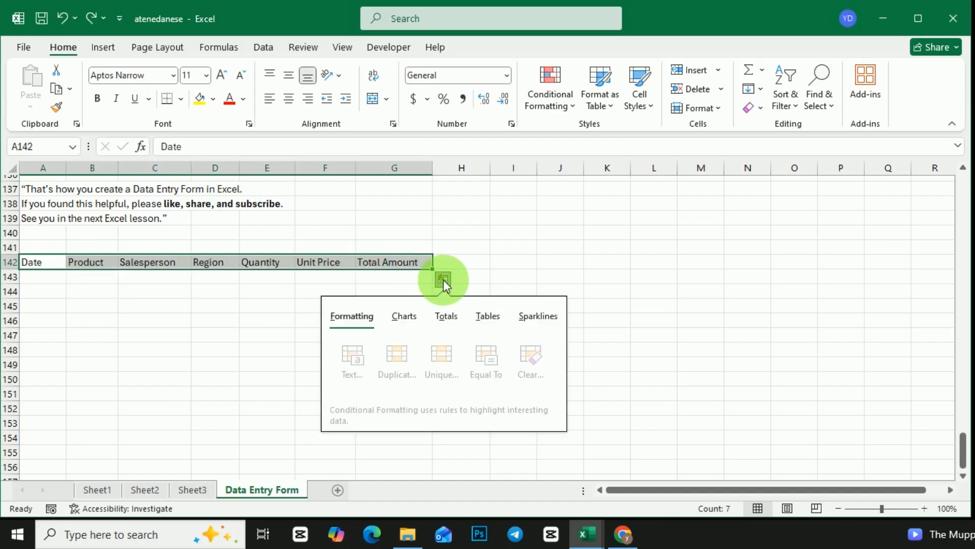
{"action": "left_click", "coordinate": [489, 316]}
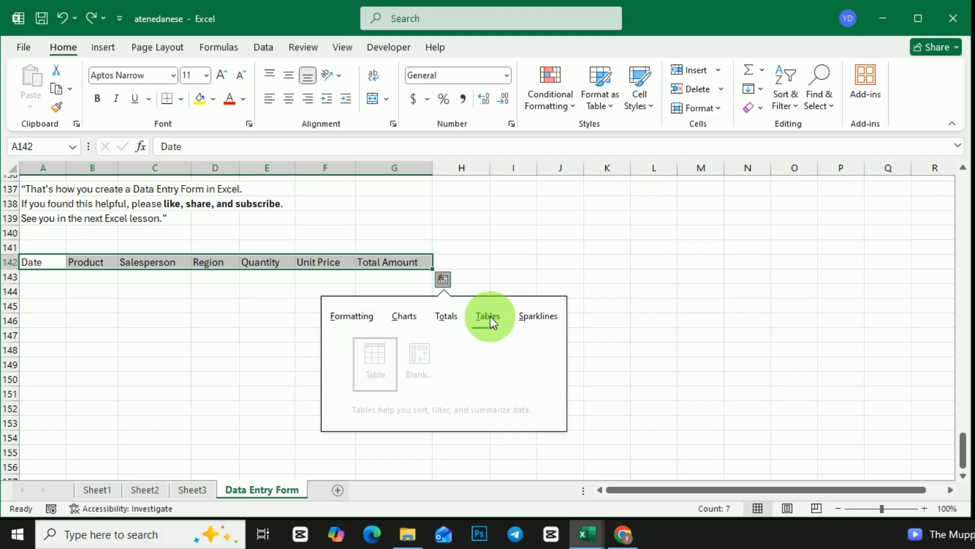
{"action": "left_click", "coordinate": [354, 376]}
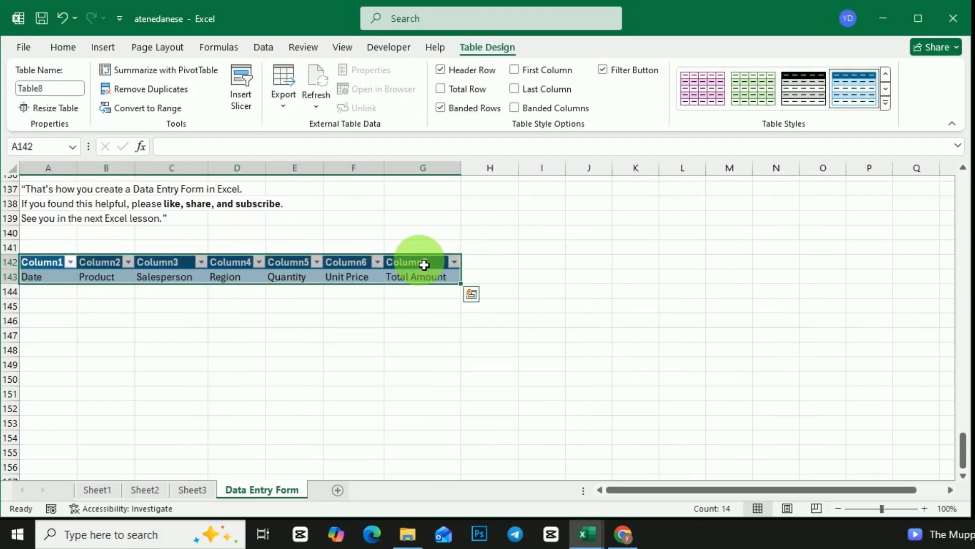
{"action": "left_click", "coordinate": [61, 18]}
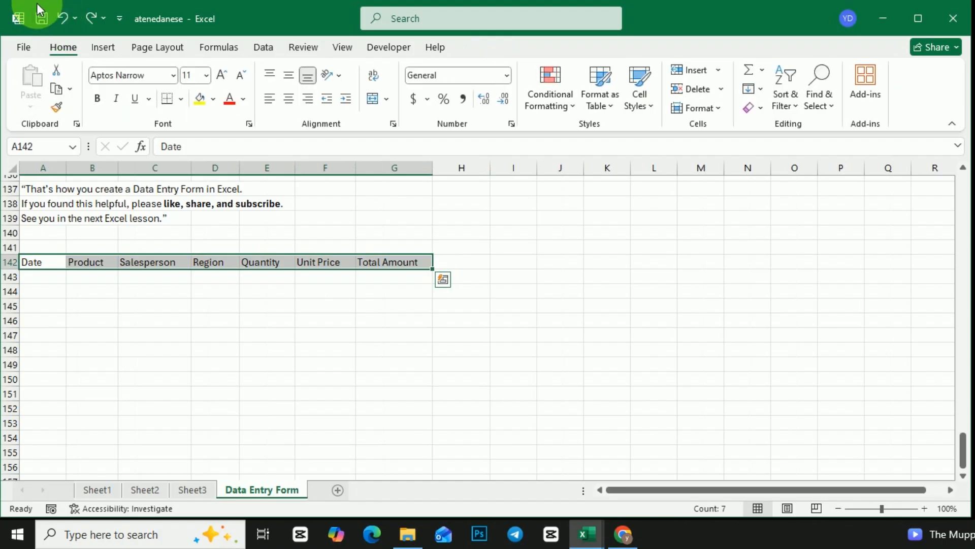
Step: Convert the range A142:G142 into a table that uses its first row as headers, and select cell C143 inside it
{"action": "key", "text": "ctrl+t"}
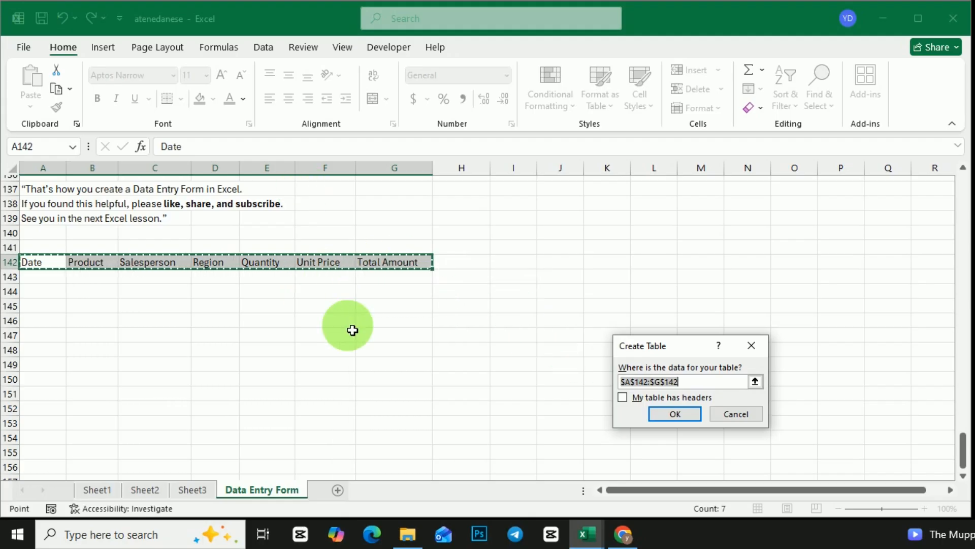
{"action": "left_click", "coordinate": [624, 398]}
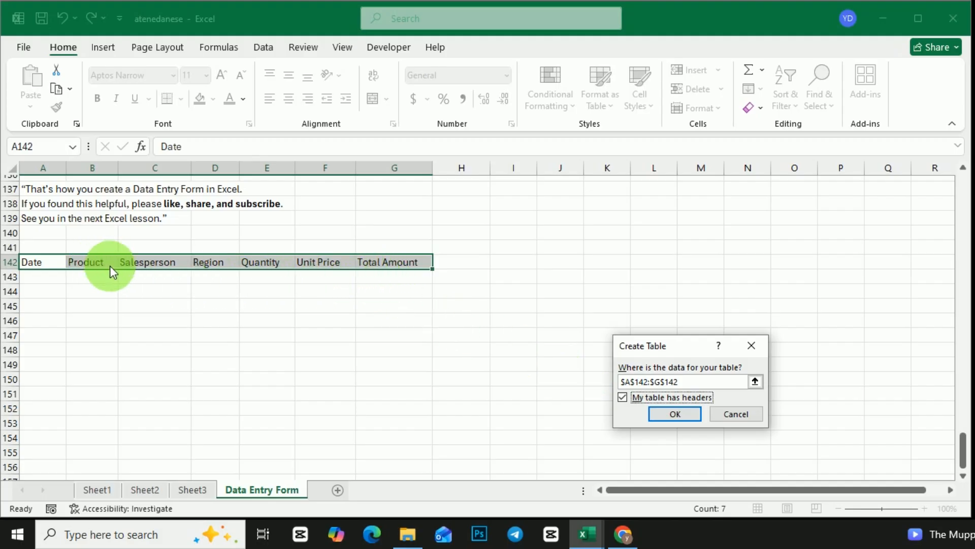
{"action": "left_click", "coordinate": [673, 415]}
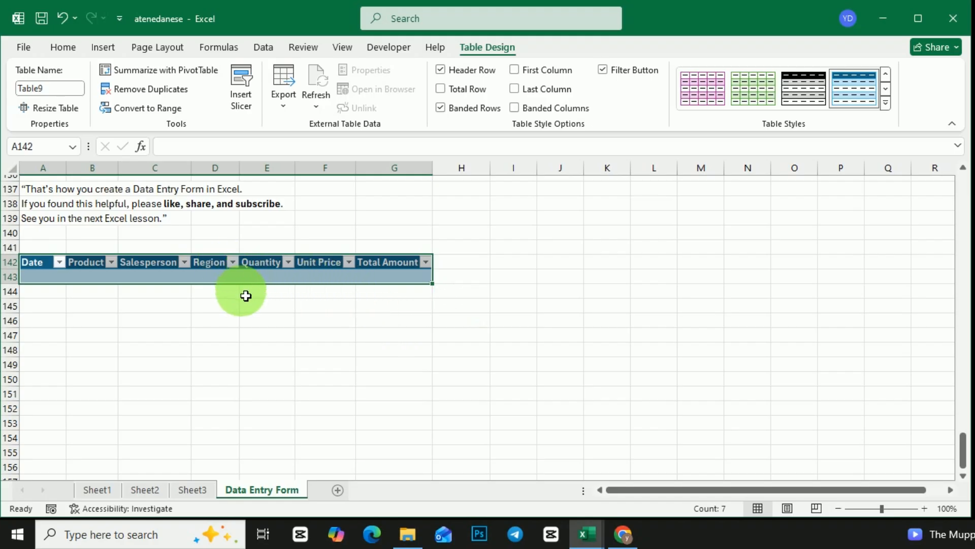
{"action": "left_click", "coordinate": [146, 280]}
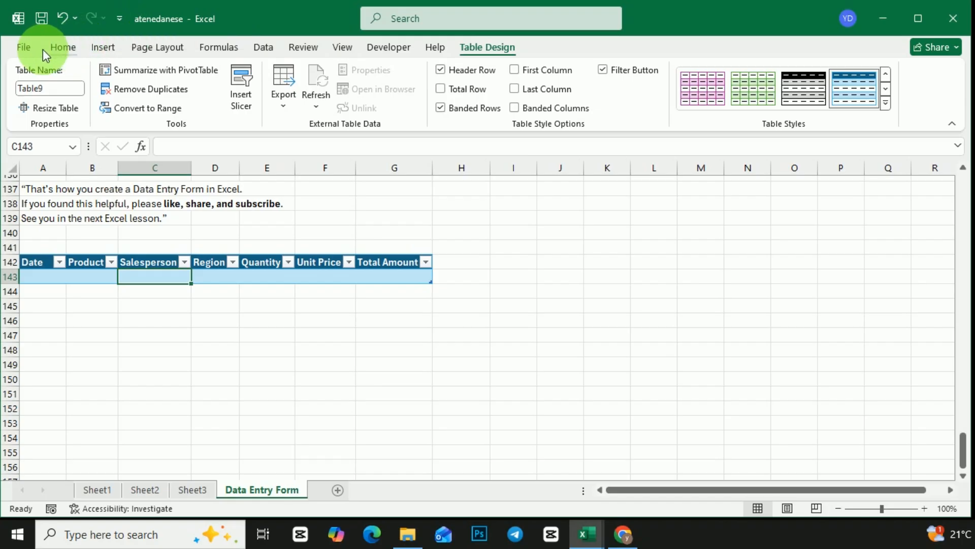
Step: Open the Excel Options at the Quick Access Toolbar customization settings
{"action": "left_click", "coordinate": [119, 19]}
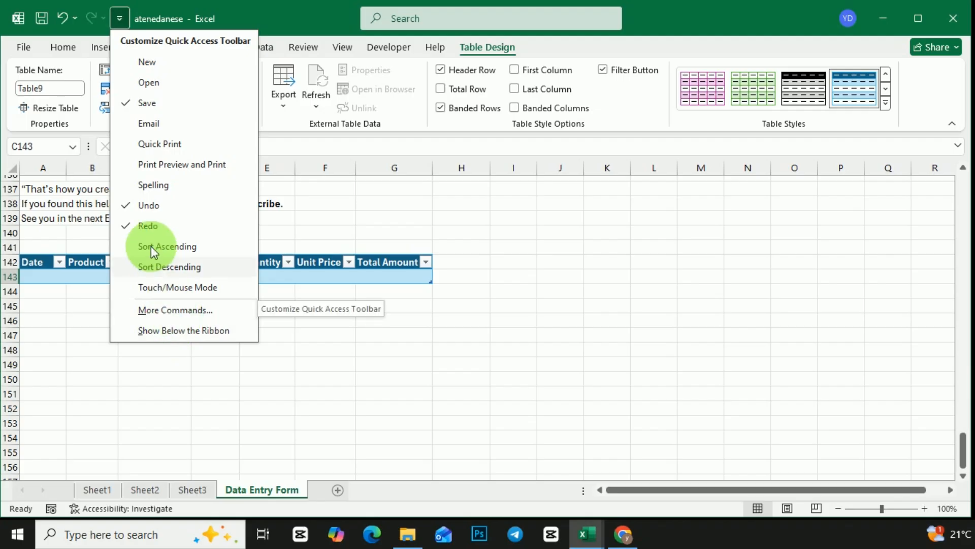
{"action": "left_click", "coordinate": [23, 48]}
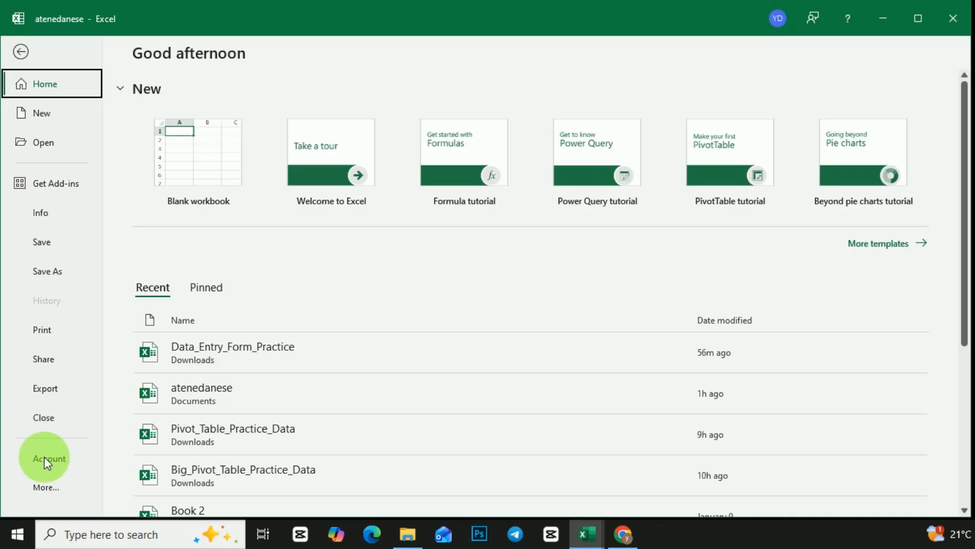
{"action": "left_click", "coordinate": [47, 489]}
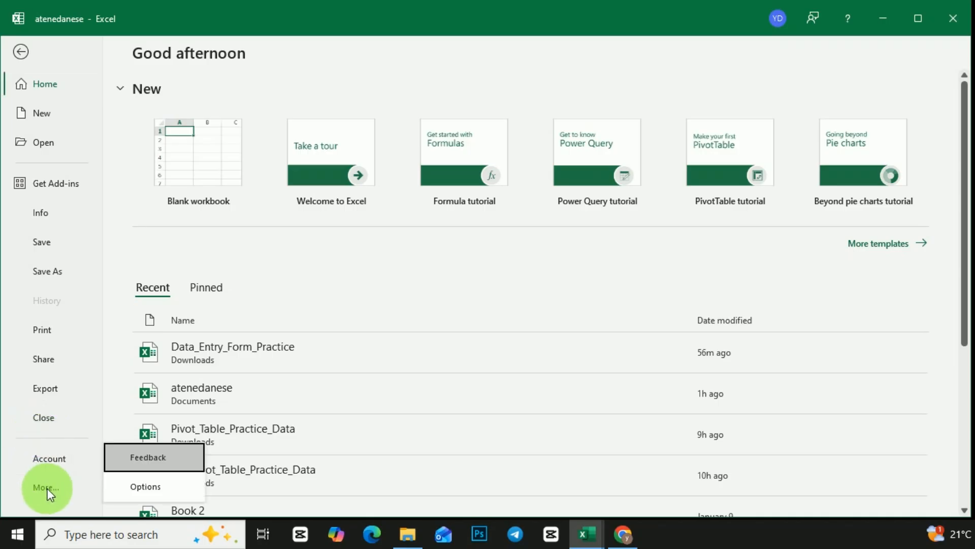
{"action": "left_click", "coordinate": [148, 486]}
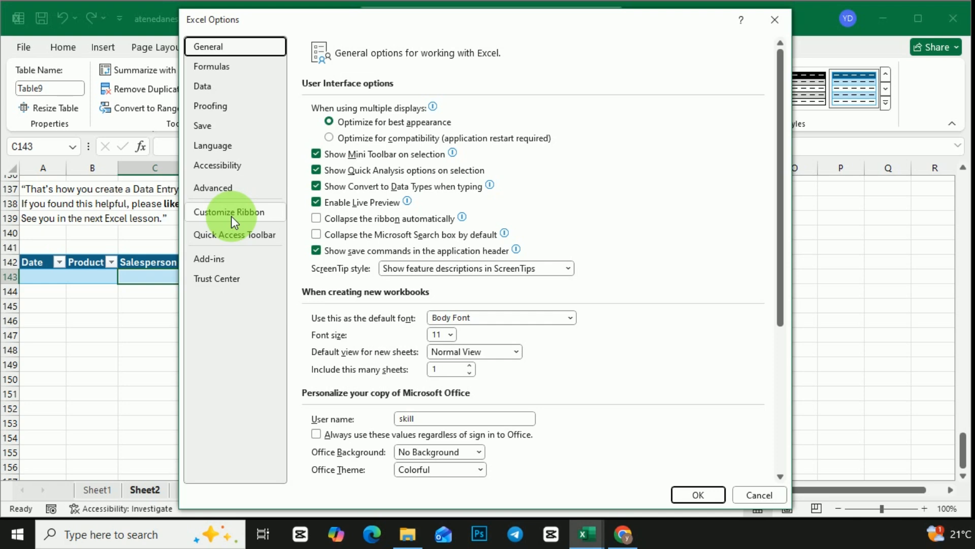
{"action": "left_click", "coordinate": [230, 237]}
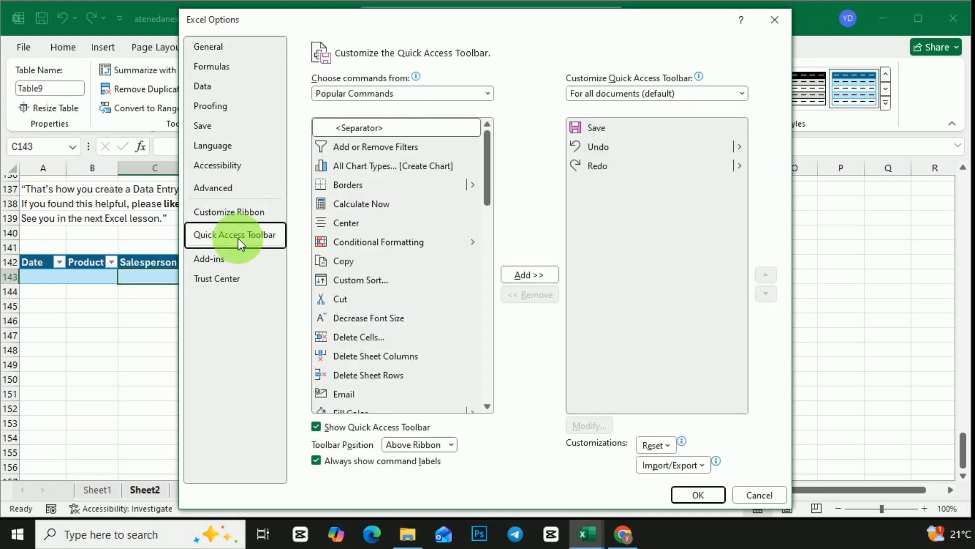
Step: Show the Customize Ribbon settings and look at the choice of tab sets, keeping Main Tabs
{"action": "left_click", "coordinate": [240, 212]}
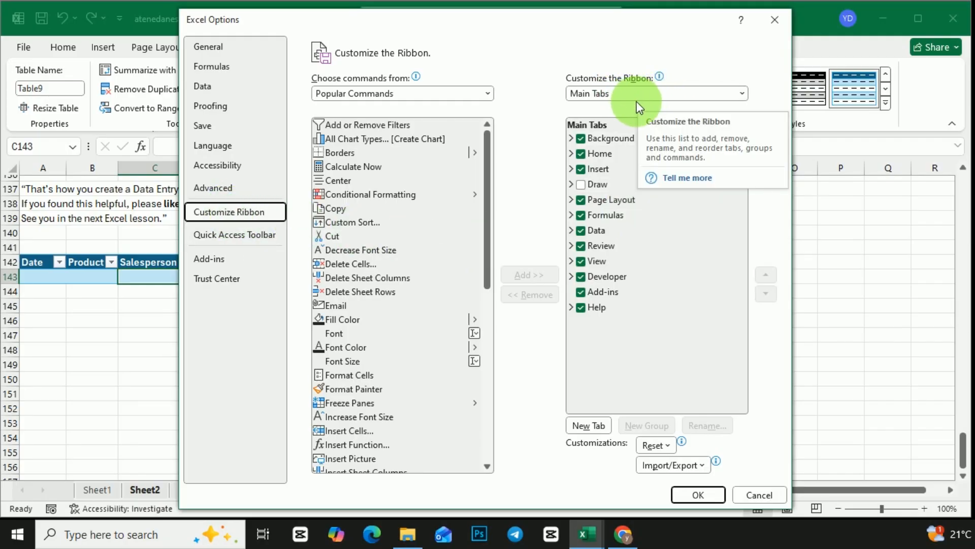
{"action": "left_click", "coordinate": [652, 96]}
{"action": "left_click", "coordinate": [653, 96]}
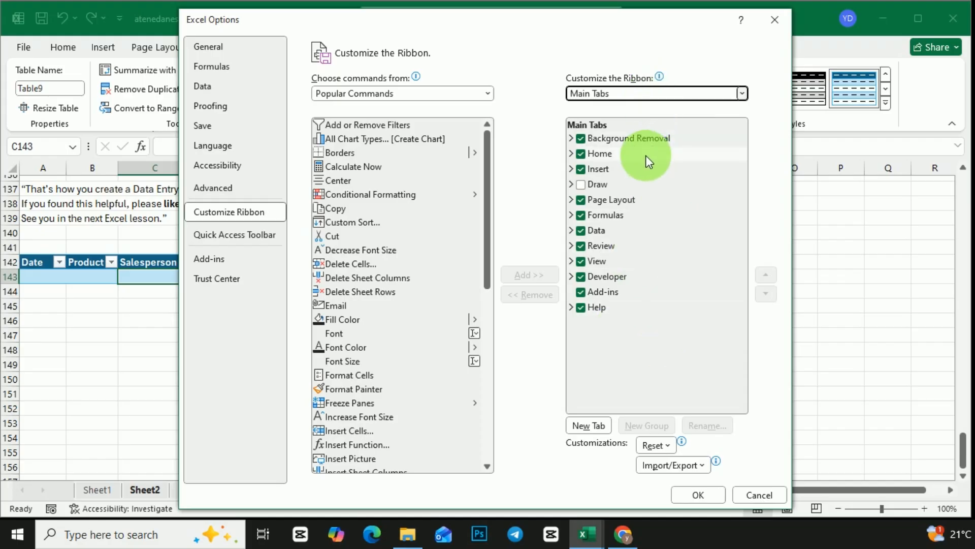
Step: Add a new custom tab to the Main Tabs, keep its default name, and select the new group inside it
{"action": "left_click", "coordinate": [598, 427]}
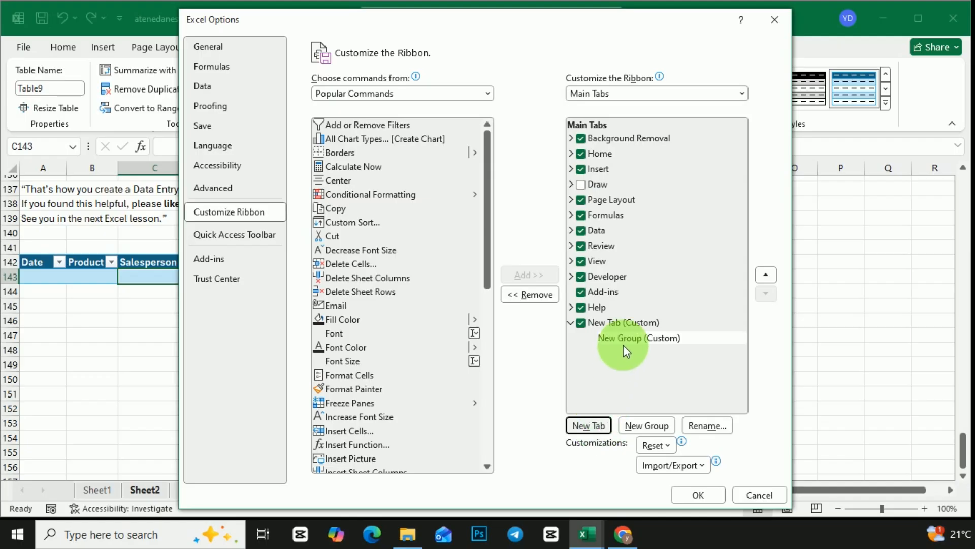
{"action": "left_click", "coordinate": [628, 324]}
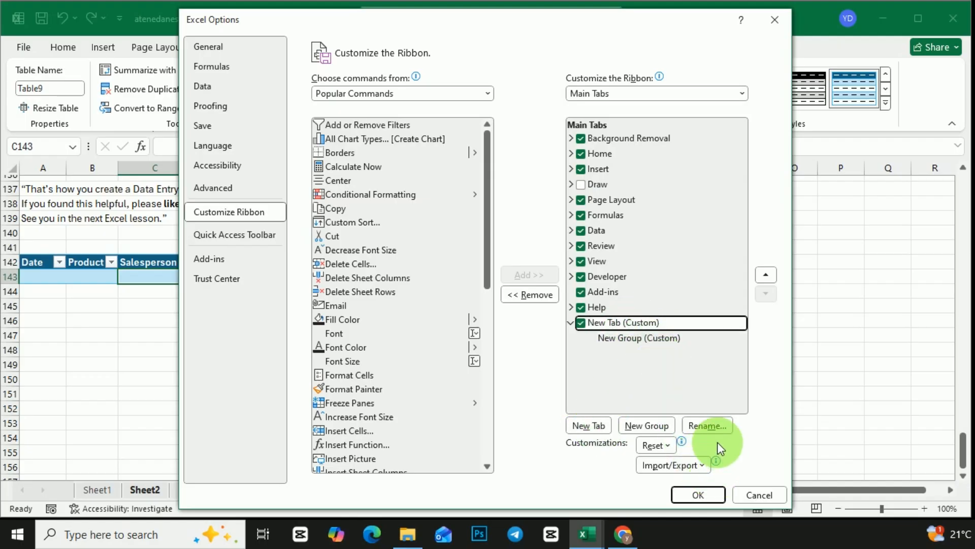
{"action": "left_click", "coordinate": [708, 425]}
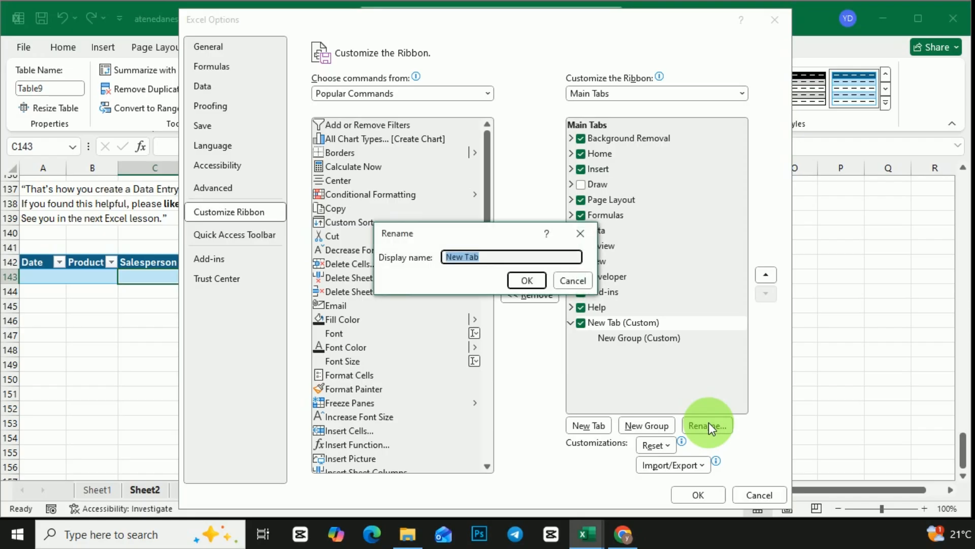
{"action": "left_click", "coordinate": [513, 279]}
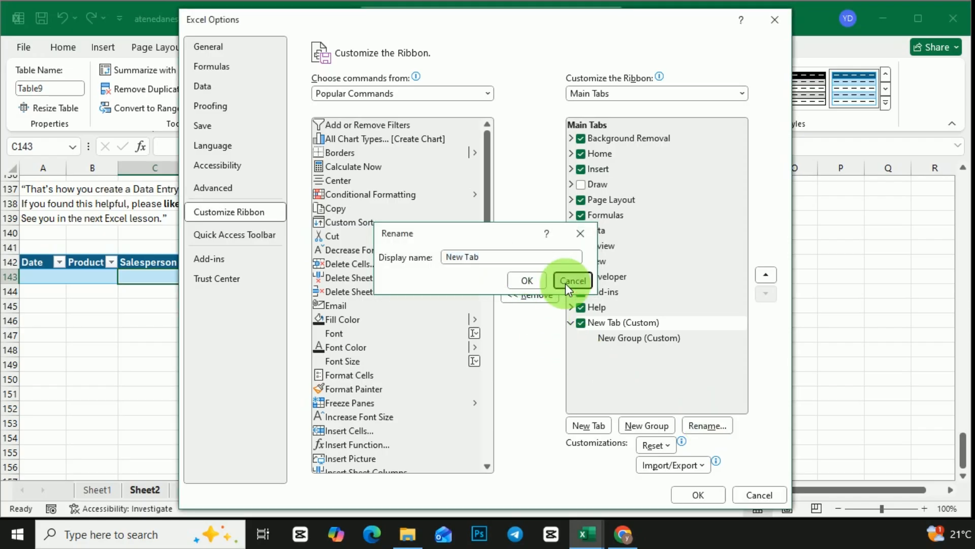
{"action": "left_click", "coordinate": [639, 338]}
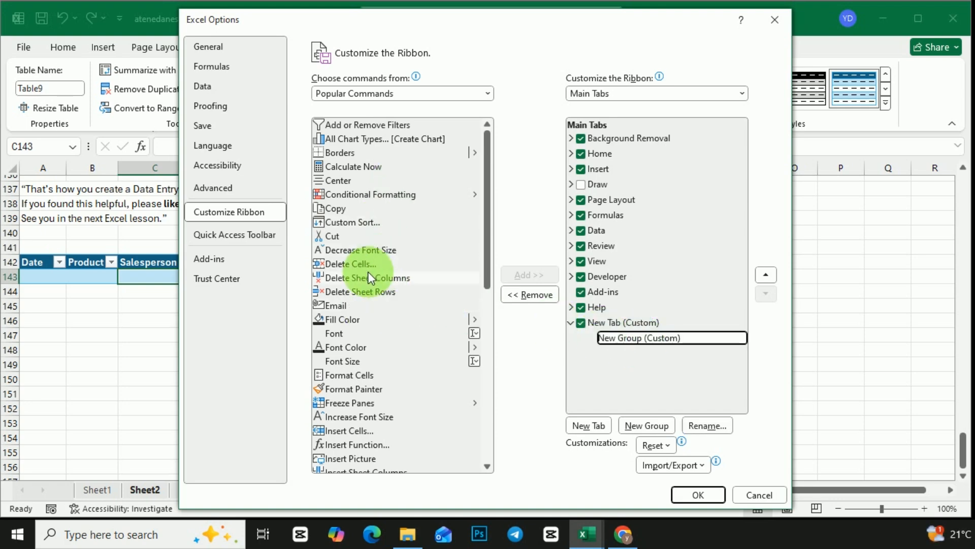
Step: Add the Form command from All Commands to the new group of the custom ribbon tab
{"action": "scroll", "coordinate": [368, 271], "scroll_direction": "down", "scroll_amount": 4}
{"action": "scroll", "coordinate": [368, 271], "scroll_direction": "down", "scroll_amount": 5}
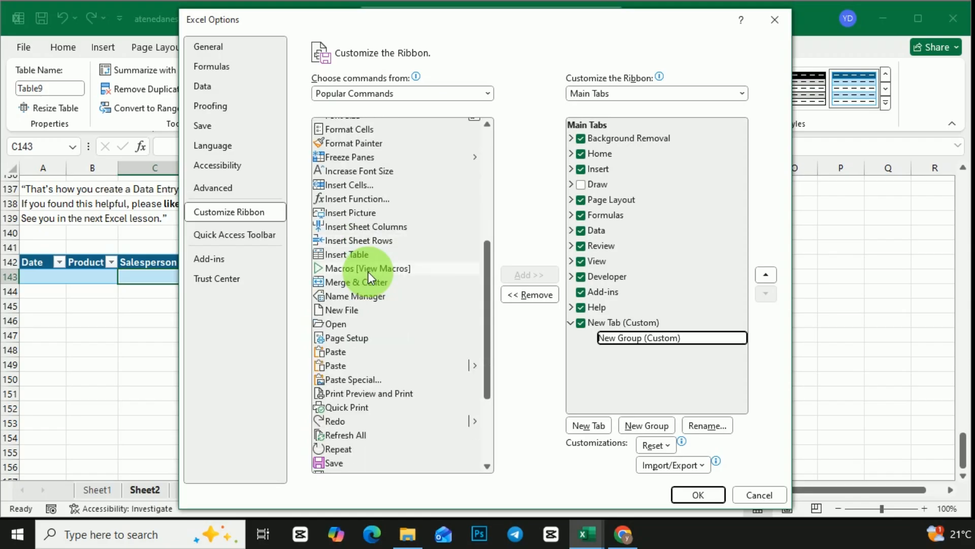
{"action": "scroll", "coordinate": [368, 272], "scroll_direction": "up", "scroll_amount": 6}
{"action": "scroll", "coordinate": [367, 272], "scroll_direction": "up", "scroll_amount": 3}
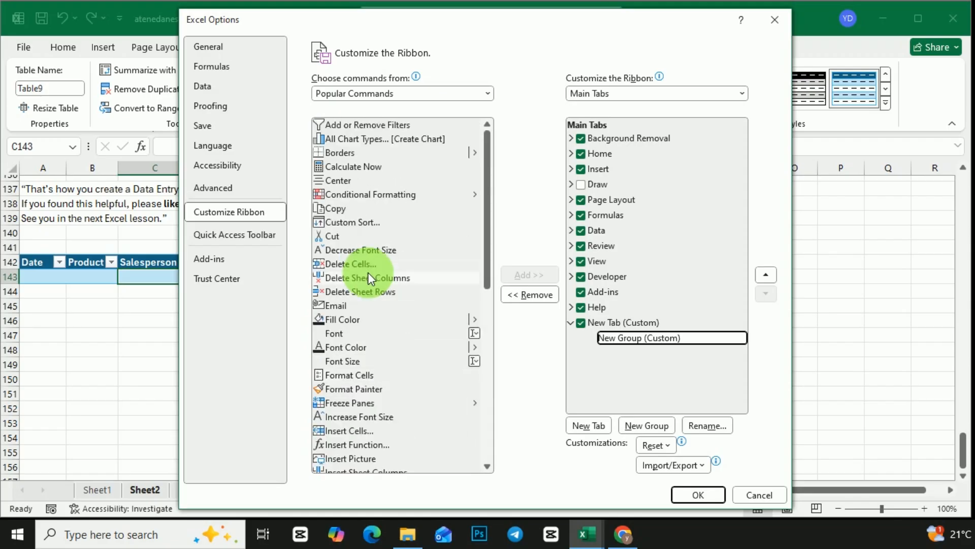
{"action": "left_click", "coordinate": [364, 91]}
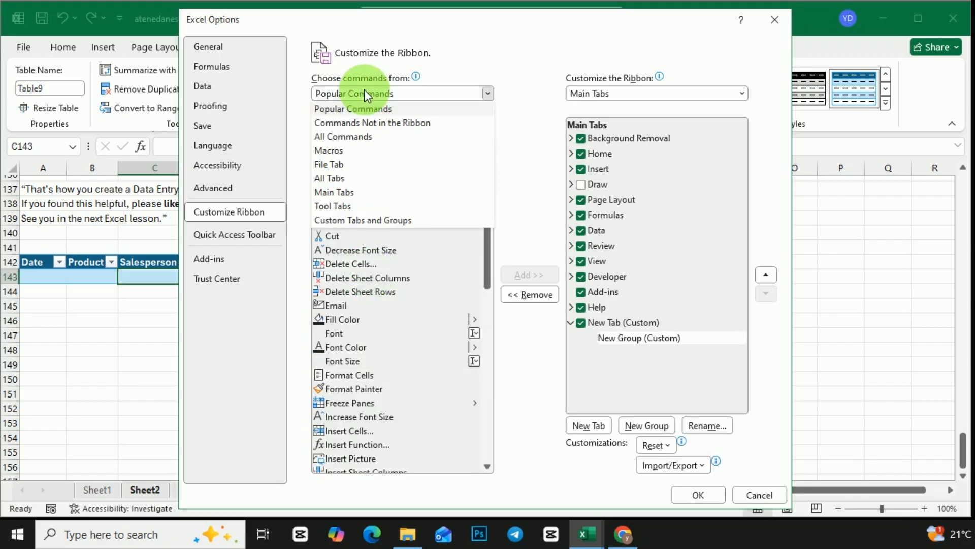
{"action": "left_click", "coordinate": [350, 137]}
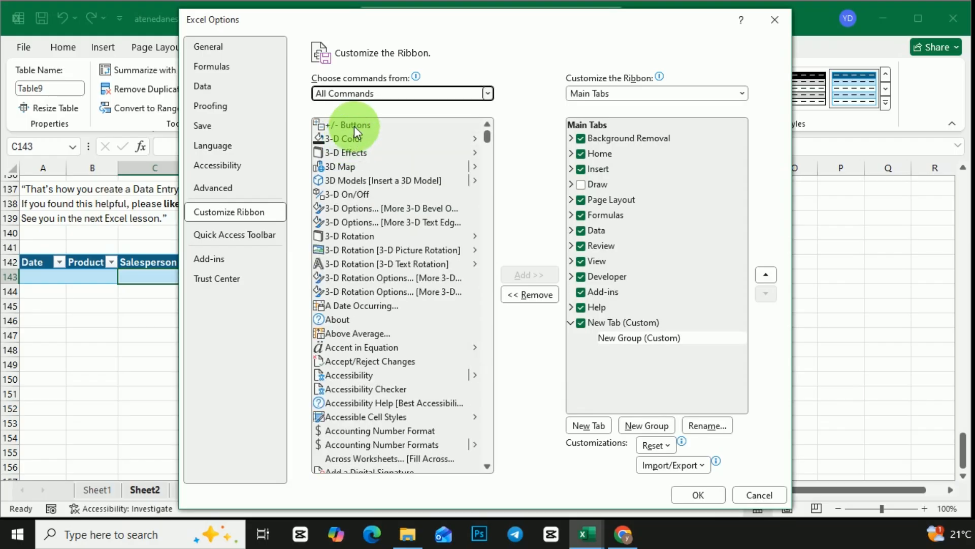
{"action": "scroll", "coordinate": [345, 244], "scroll_direction": "down", "scroll_amount": 2}
{"action": "scroll", "coordinate": [349, 264], "scroll_direction": "down", "scroll_amount": 10}
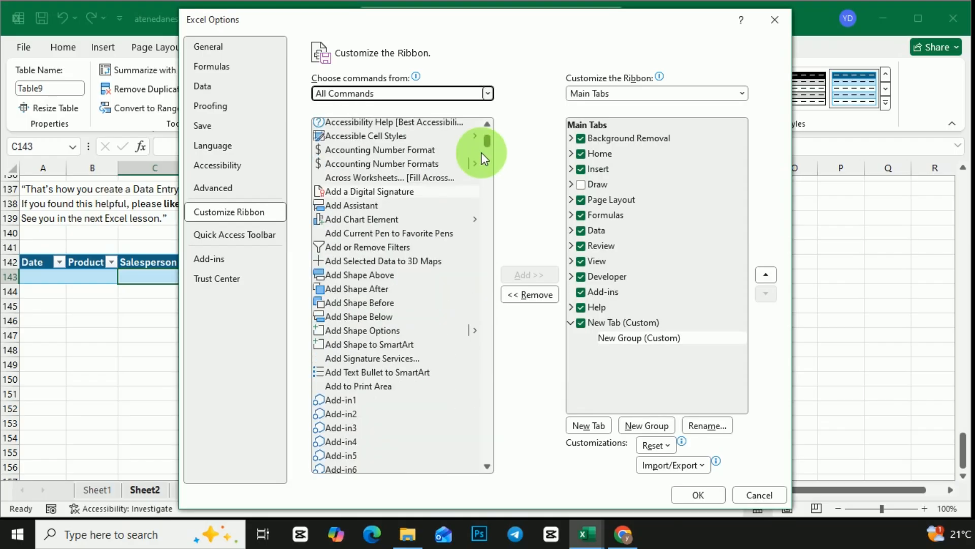
{"action": "scroll", "coordinate": [379, 315], "scroll_direction": "down", "scroll_amount": 9}
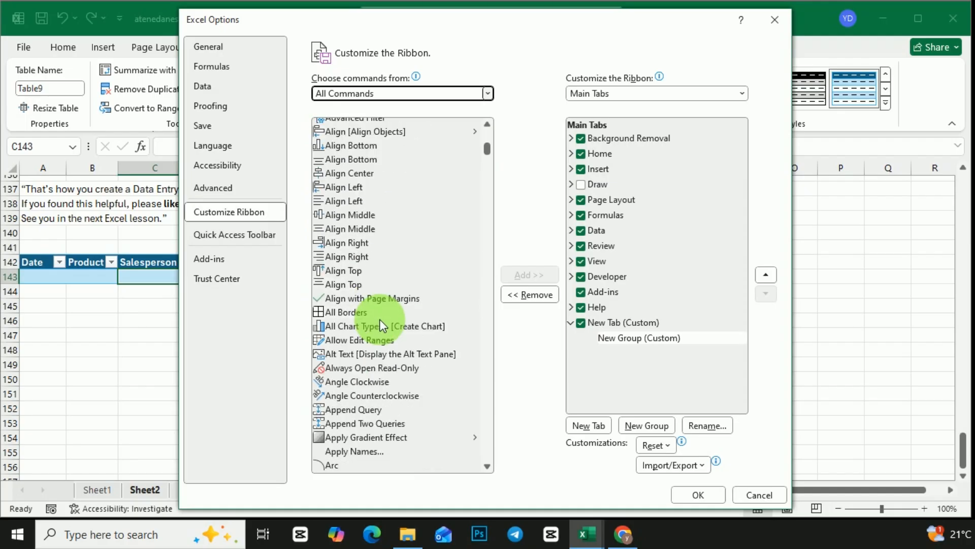
{"action": "scroll", "coordinate": [351, 359], "scroll_direction": "down", "scroll_amount": 20}
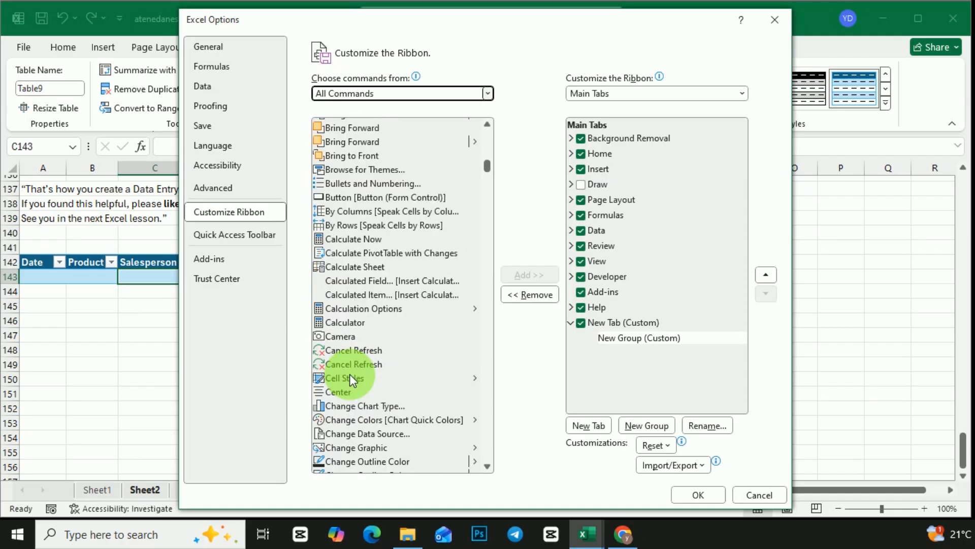
{"action": "scroll", "coordinate": [352, 383], "scroll_direction": "down", "scroll_amount": 20}
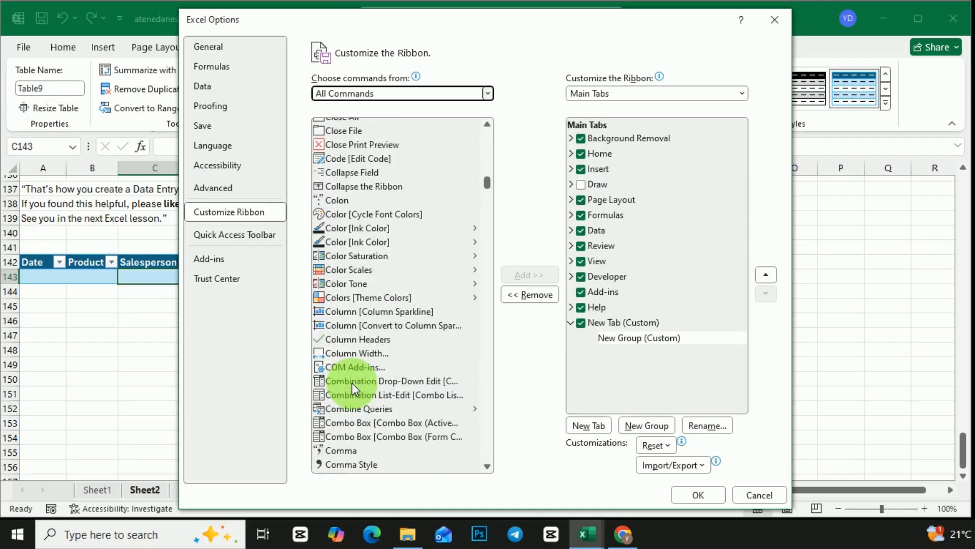
{"action": "scroll", "coordinate": [352, 383], "scroll_direction": "down", "scroll_amount": 3}
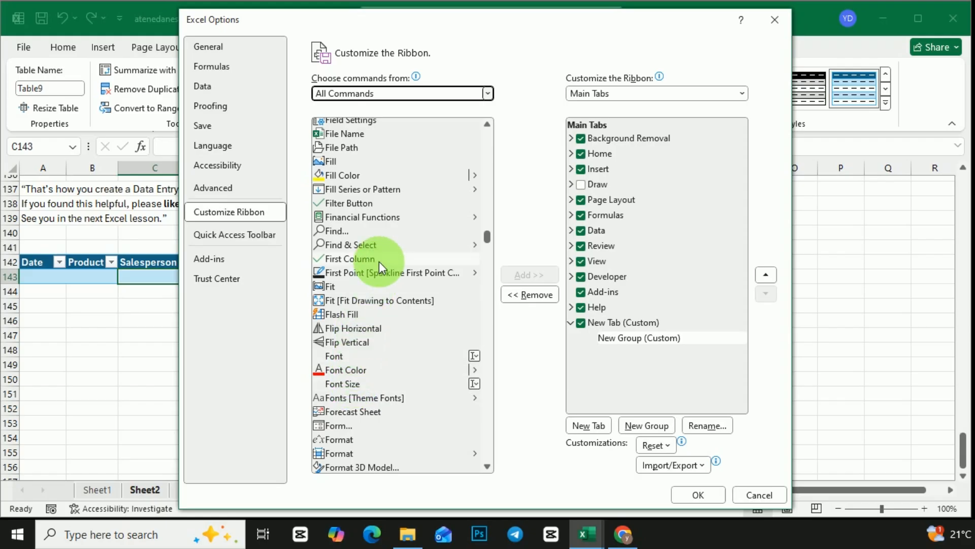
{"action": "scroll", "coordinate": [372, 295], "scroll_direction": "down", "scroll_amount": 1}
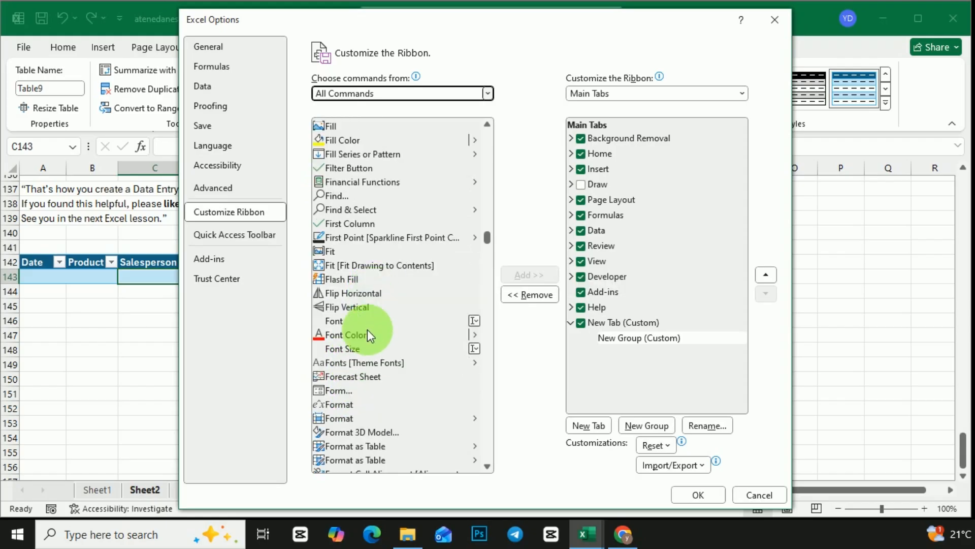
{"action": "left_click", "coordinate": [342, 391]}
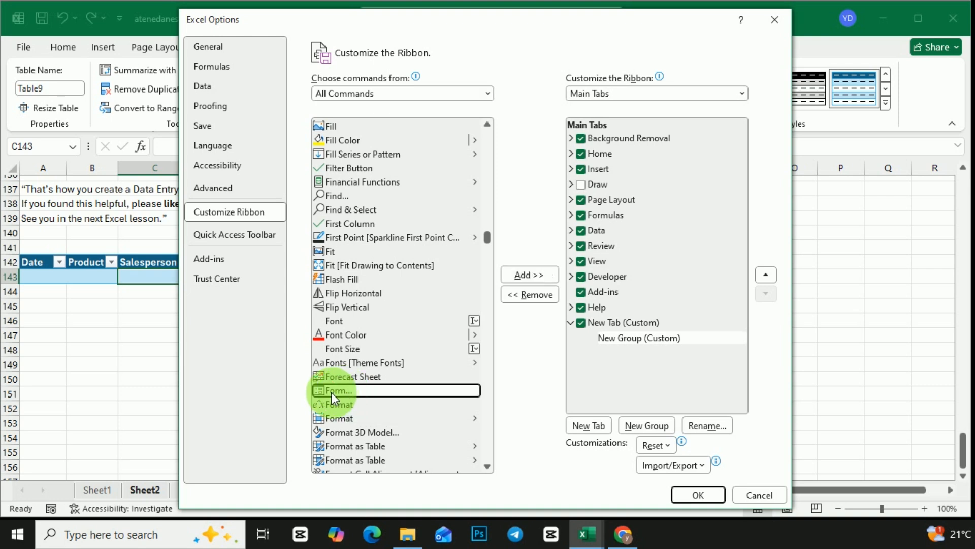
{"action": "left_click", "coordinate": [529, 275]}
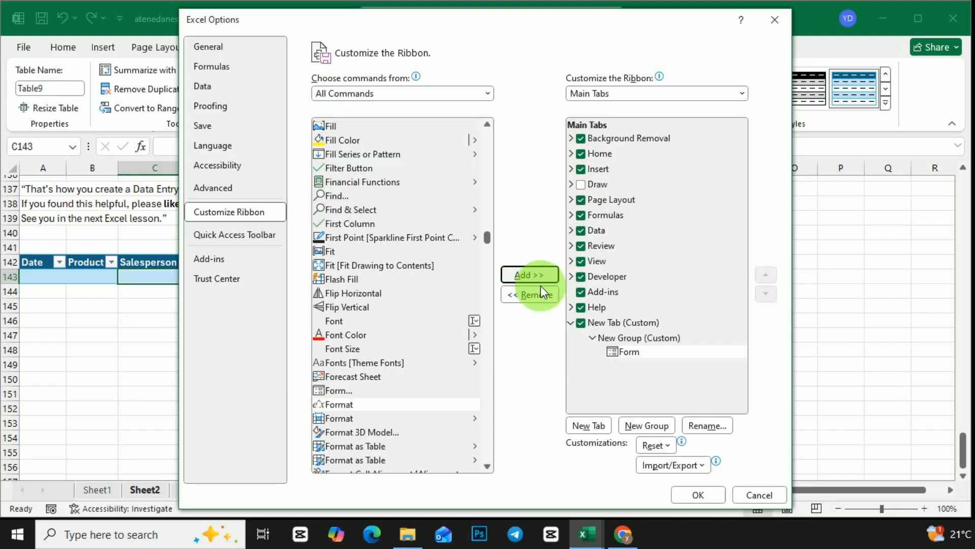
Step: Apply the ribbon customization and show the new custom tab in the workbook
{"action": "left_click", "coordinate": [633, 351]}
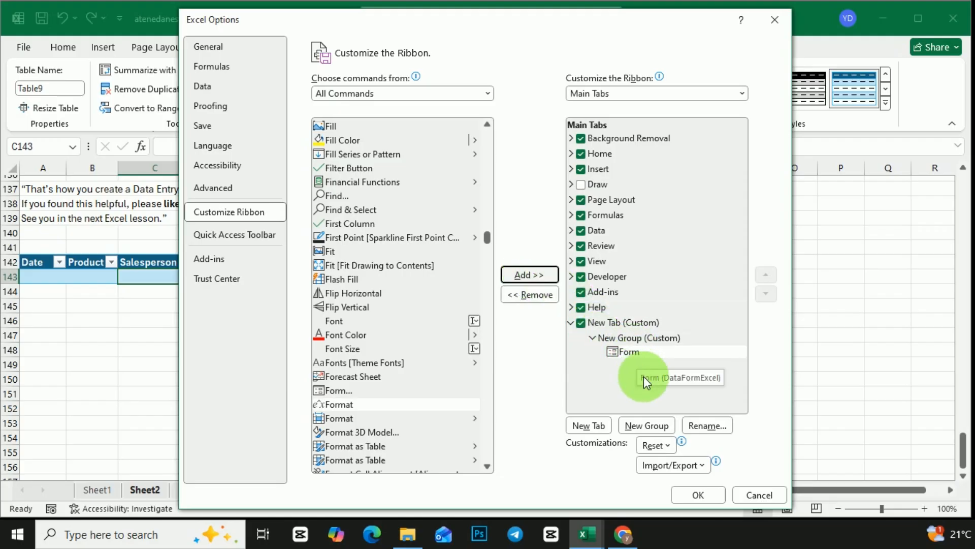
{"action": "left_click", "coordinate": [693, 494]}
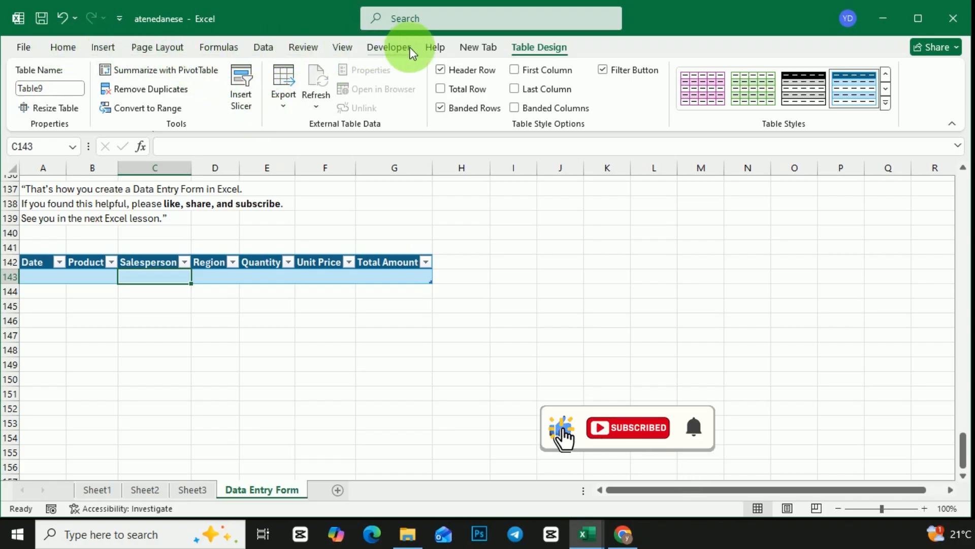
{"action": "left_click", "coordinate": [473, 47]}
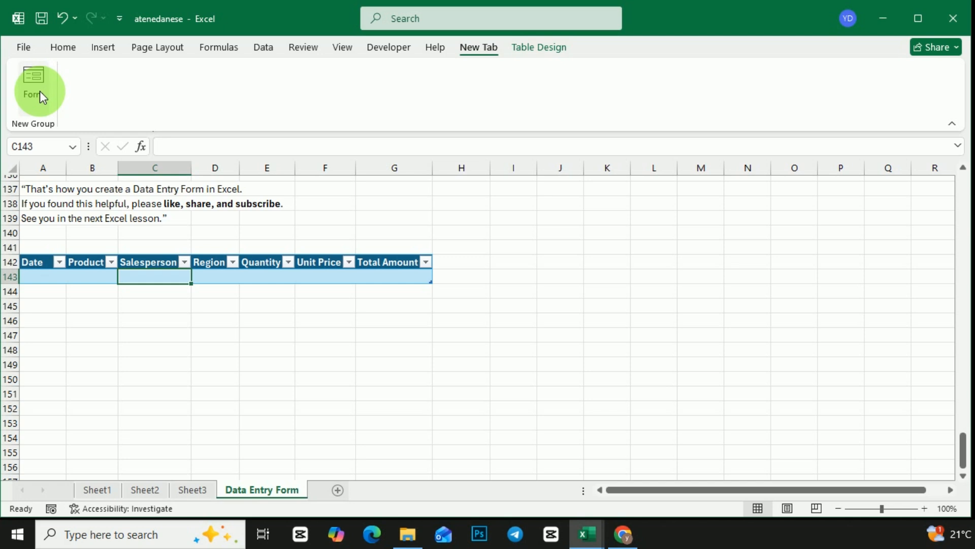
Step: Add the Form command from All Commands to the Quick Access Toolbar for all documents and apply the change
{"action": "left_click", "coordinate": [120, 19]}
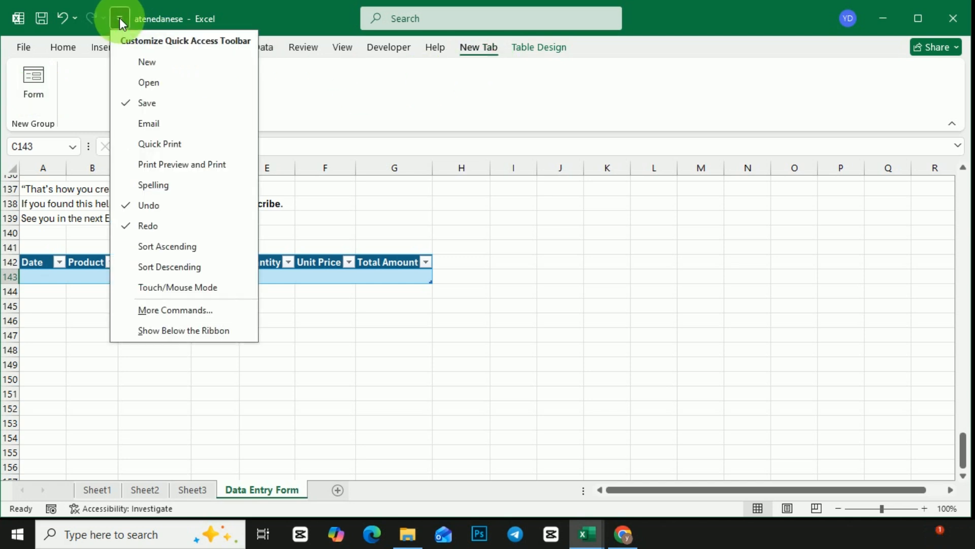
{"action": "left_click", "coordinate": [191, 311]}
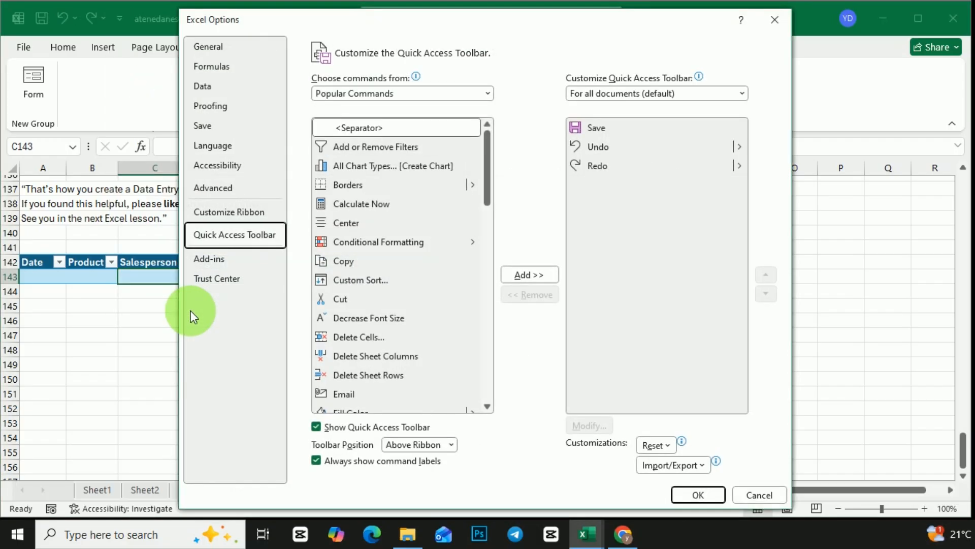
{"action": "left_click", "coordinate": [455, 92]}
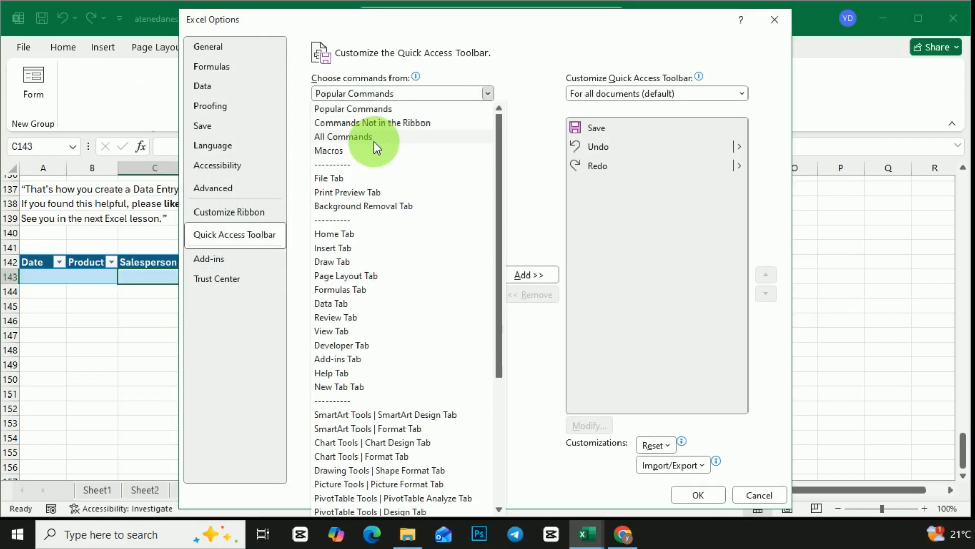
{"action": "left_click", "coordinate": [352, 141]}
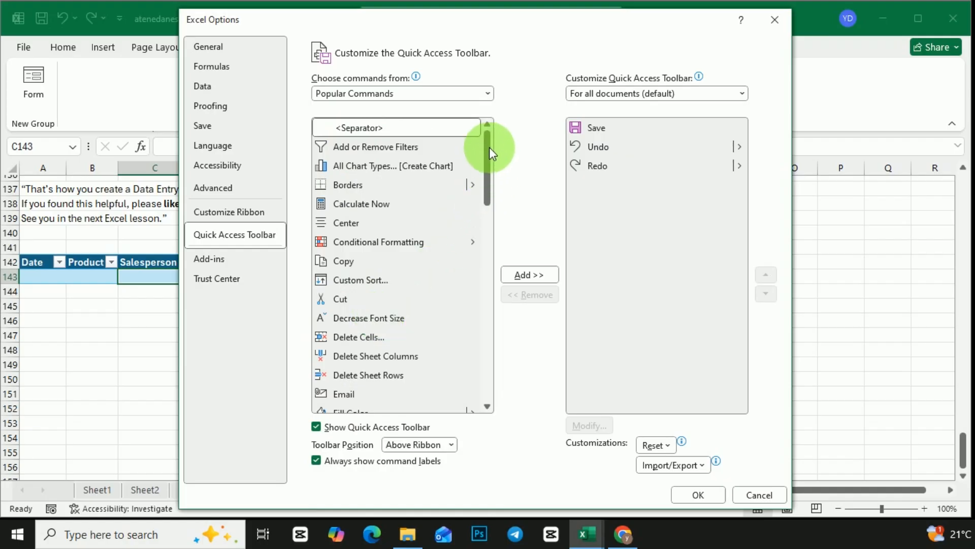
{"action": "scroll", "coordinate": [487, 273], "scroll_direction": "down", "scroll_amount": 12}
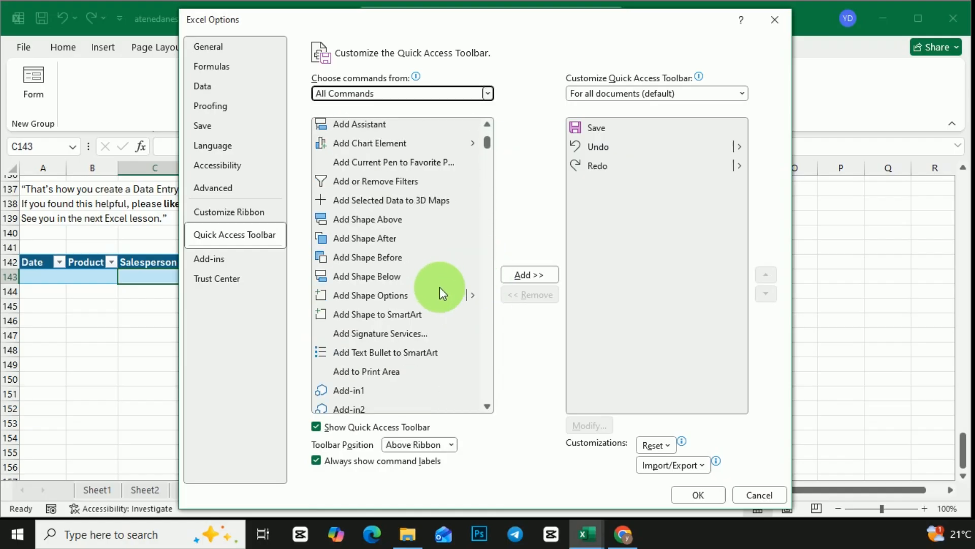
{"action": "left_click_drag", "start_coordinate": [484, 169], "coordinate": [484, 221]}
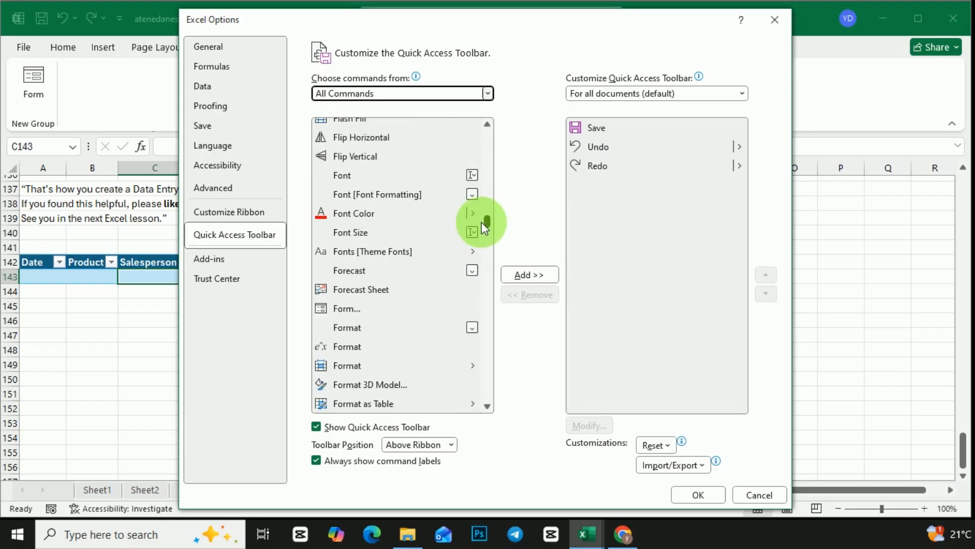
{"action": "left_click", "coordinate": [351, 307]}
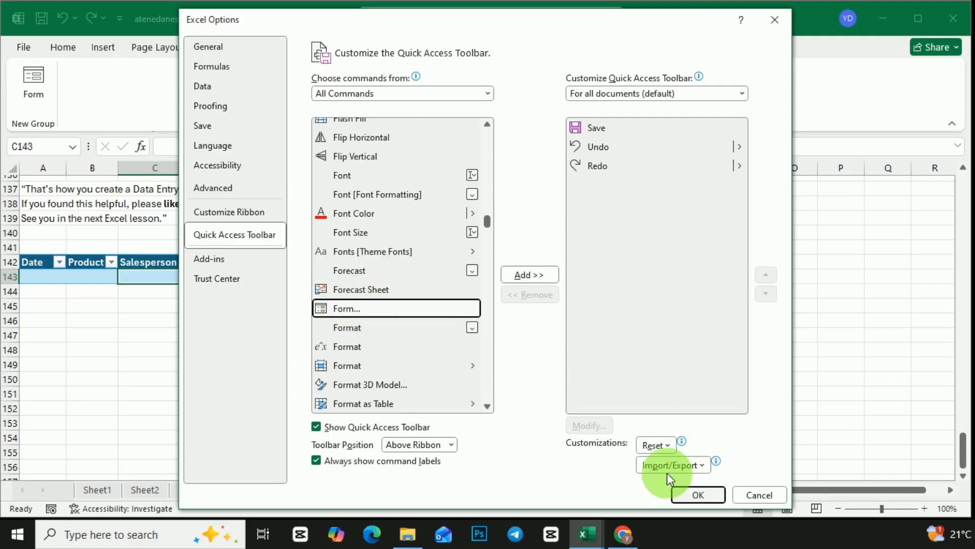
{"action": "left_click", "coordinate": [533, 274]}
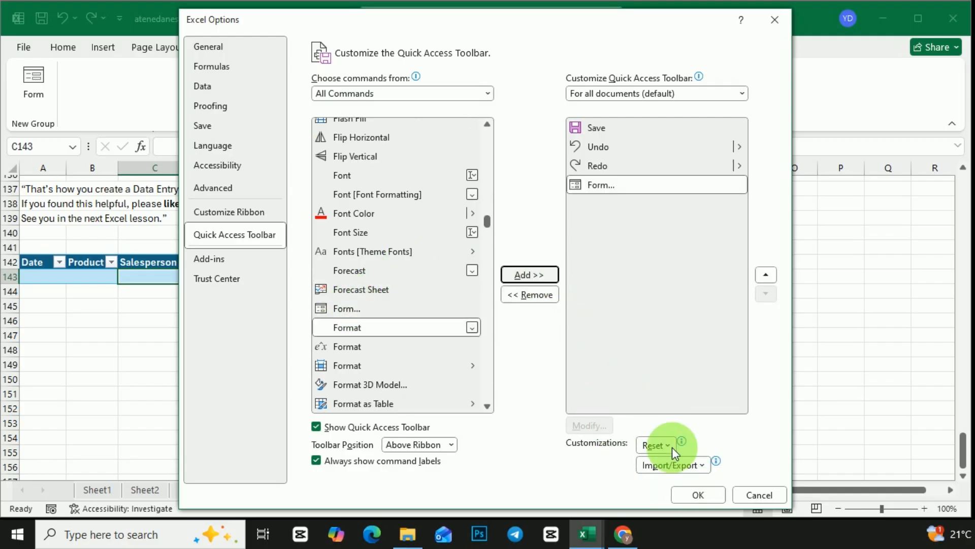
{"action": "left_click", "coordinate": [692, 494]}
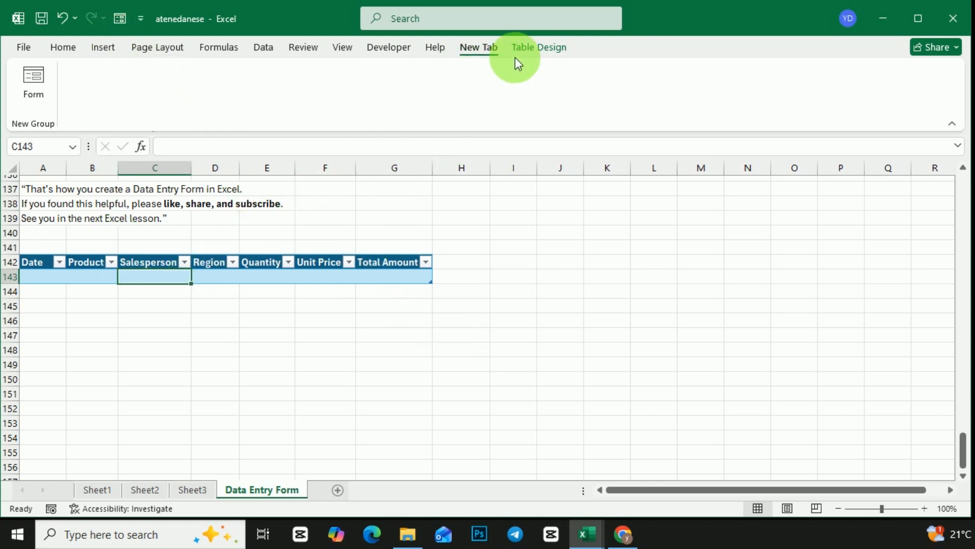
Step: Open the data entry form for the sales table and enter date 1/05/18, product Laptop and the salesperson's name
{"action": "left_click", "coordinate": [121, 20]}
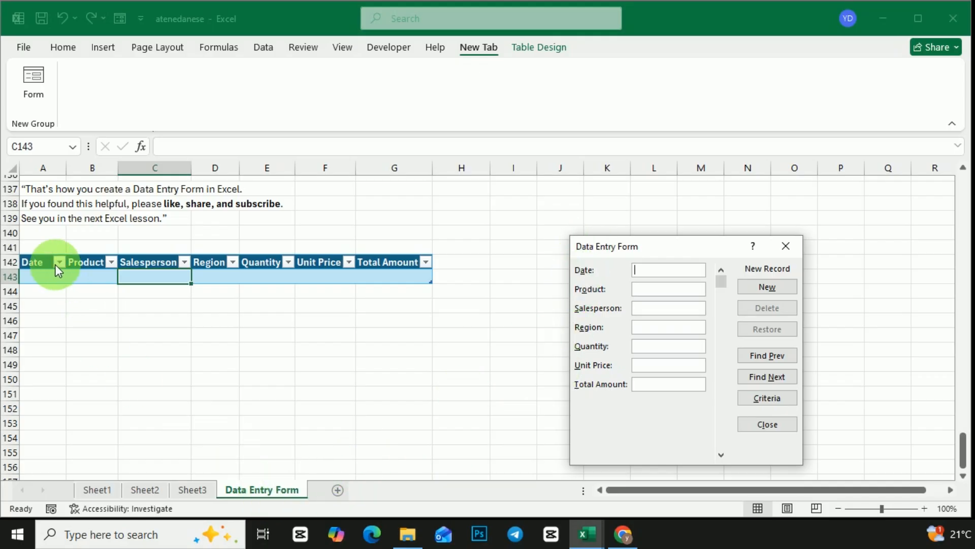
{"action": "type", "text": "1"}
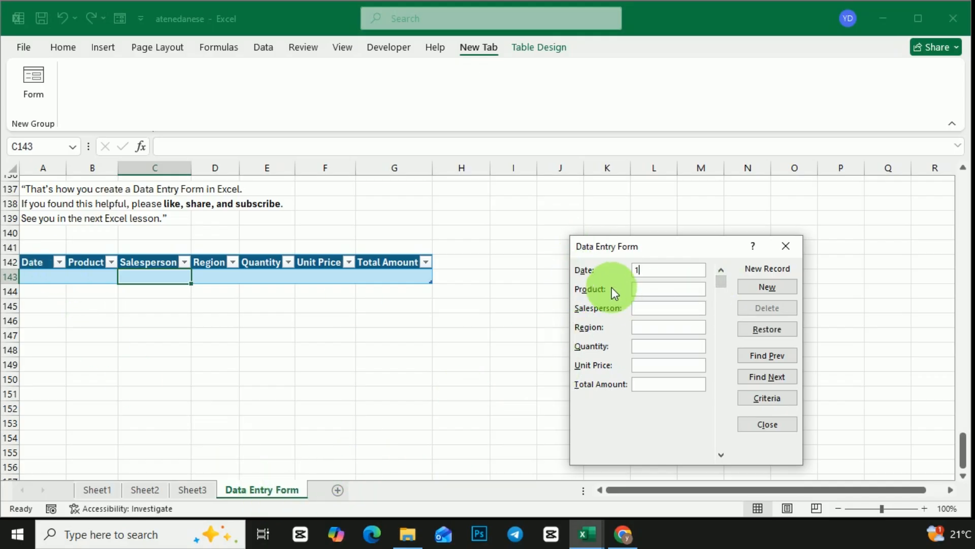
{"action": "type", "text": "/05/18"}
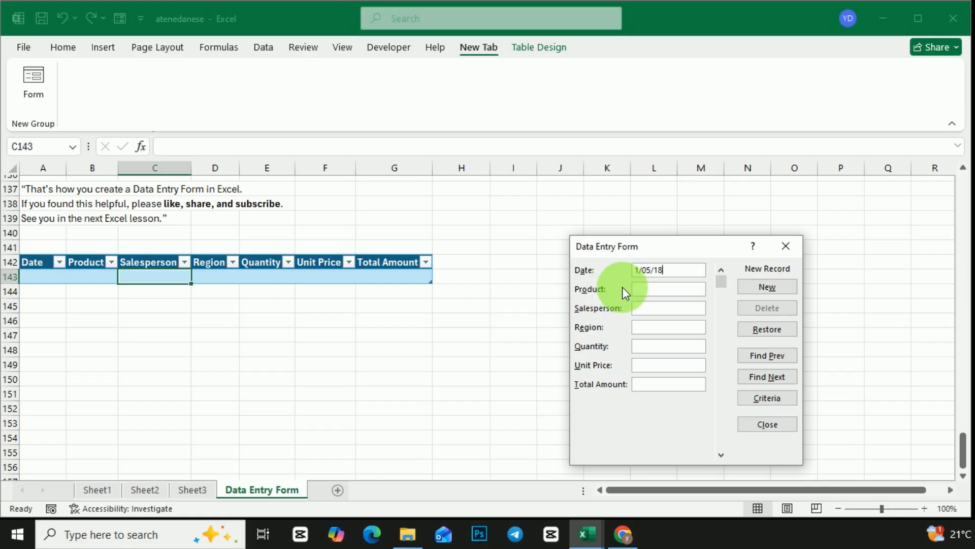
{"action": "left_click", "coordinate": [660, 296]}
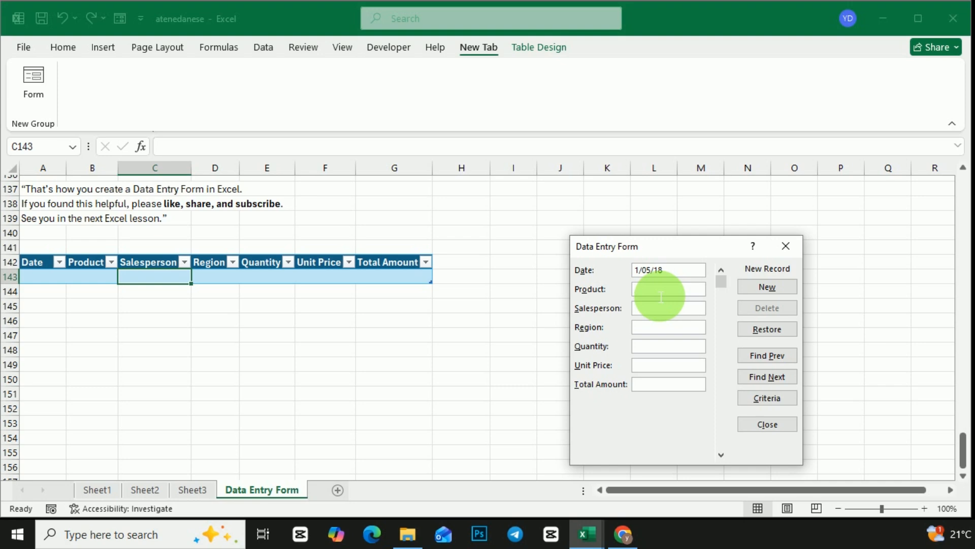
{"action": "type", "text": "Laptop"}
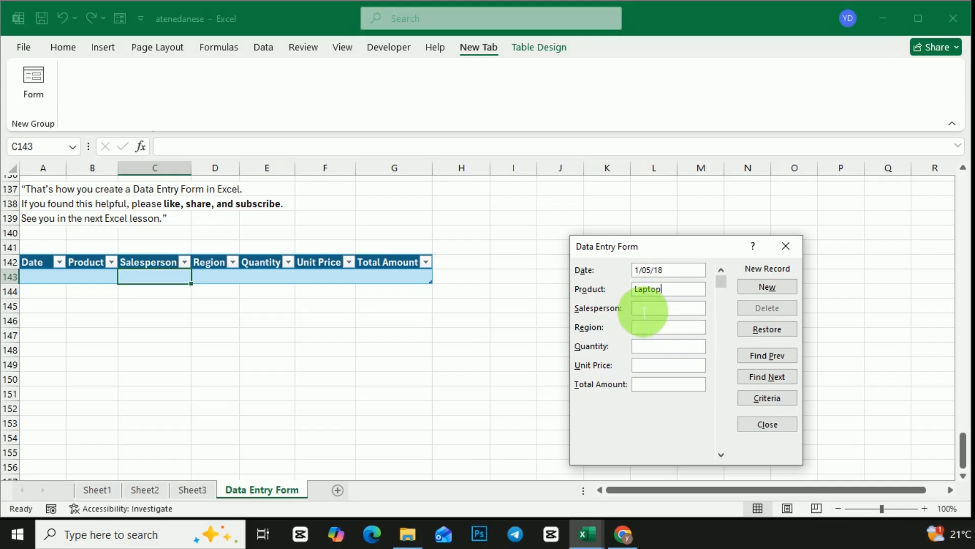
{"action": "left_click", "coordinate": [647, 312]}
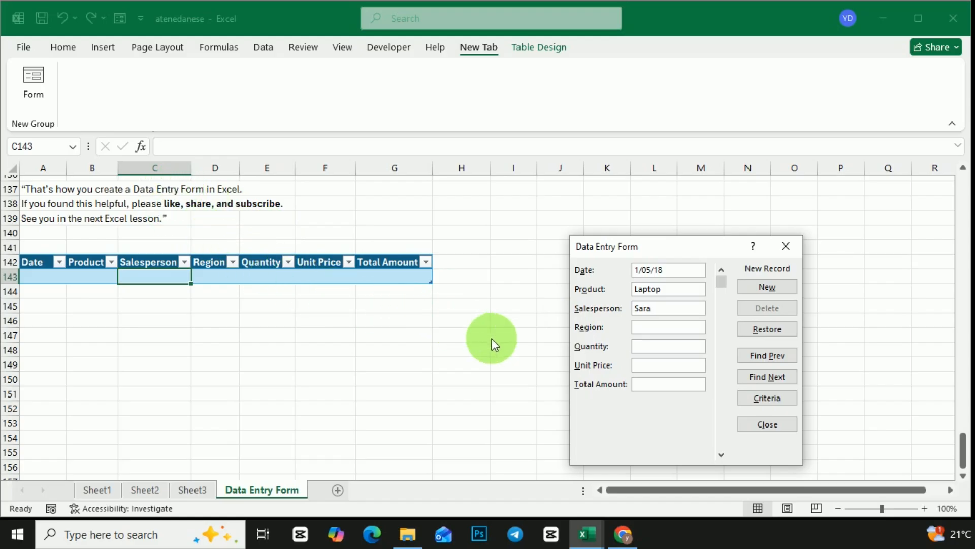
Step: Complete the Laptop record with region Addis aba, quantity 50 and unit price 1500, save it to the table and close the form
{"action": "left_click", "coordinate": [652, 333]}
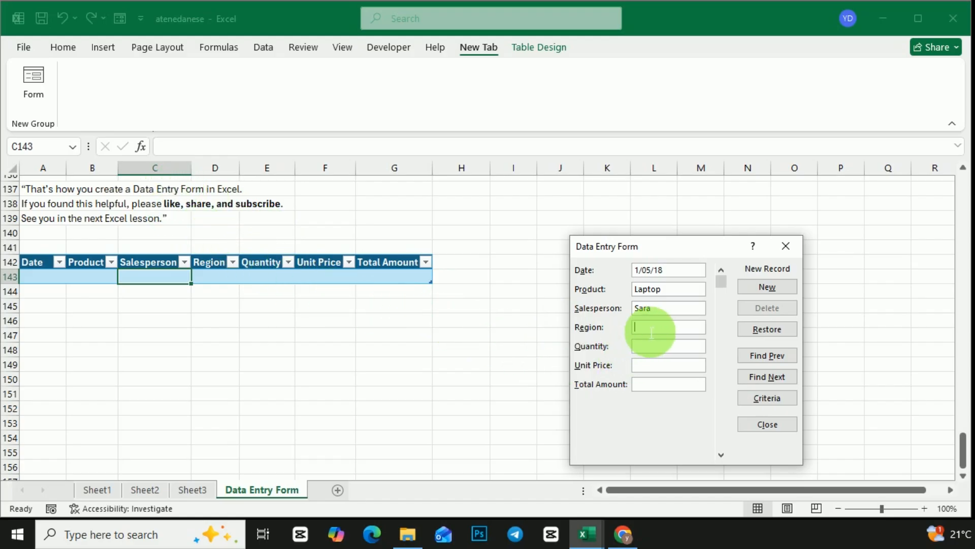
{"action": "type", "text": "Addis aba"}
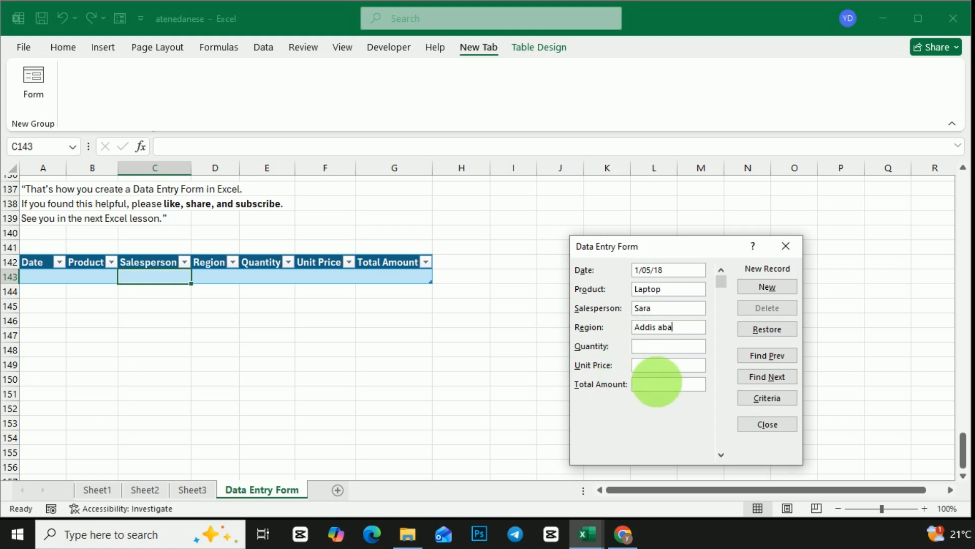
{"action": "left_click", "coordinate": [657, 351]}
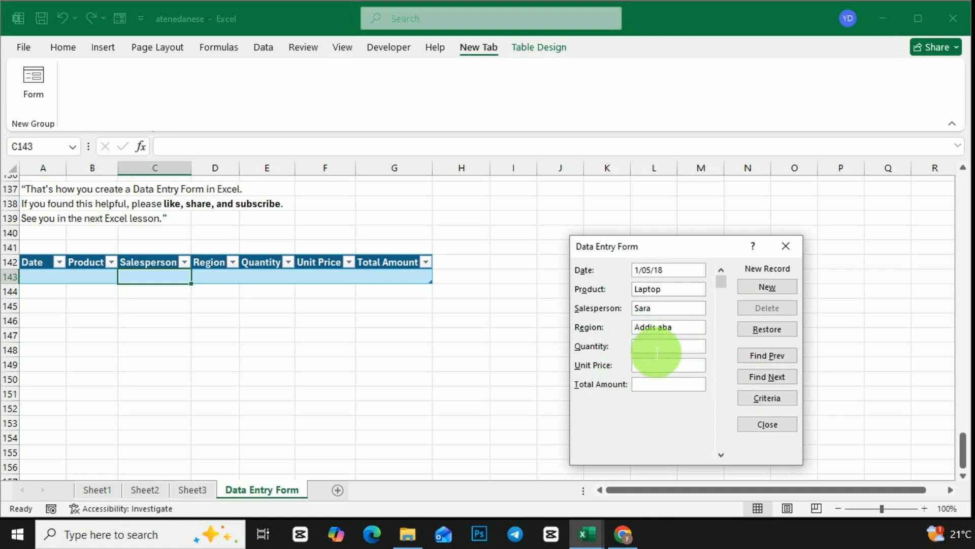
{"action": "type", "text": "50"}
{"action": "left_click", "coordinate": [658, 367]}
{"action": "type", "text": "1500"}
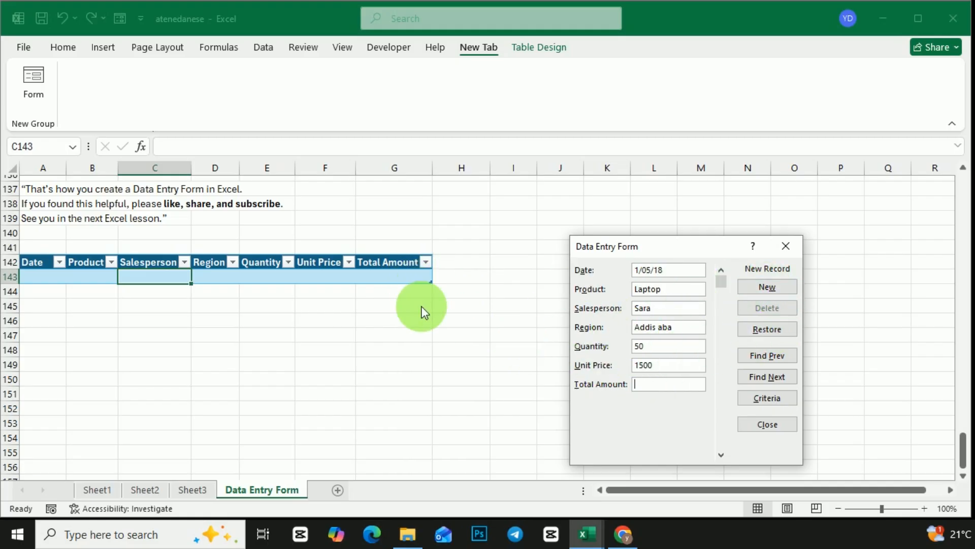
{"action": "left_click", "coordinate": [777, 287]}
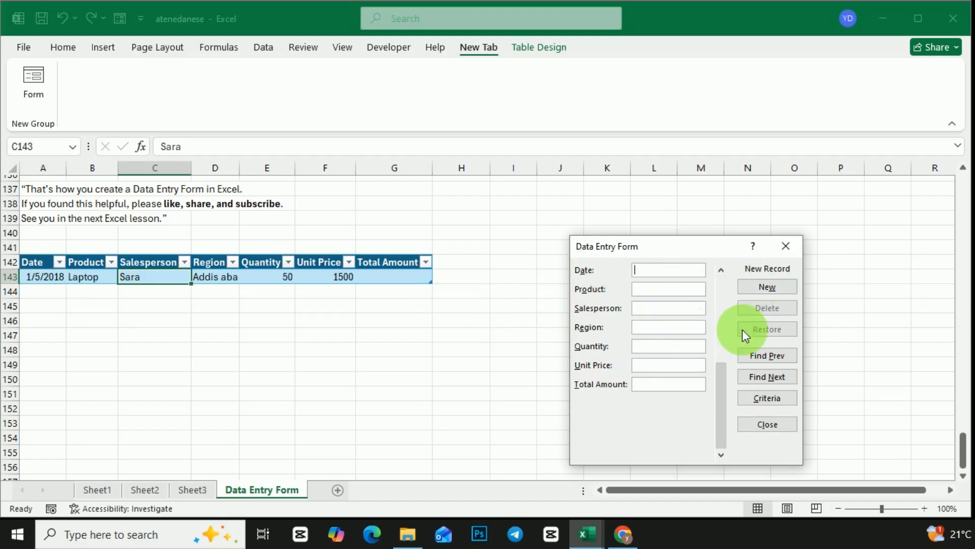
{"action": "left_click", "coordinate": [785, 246]}
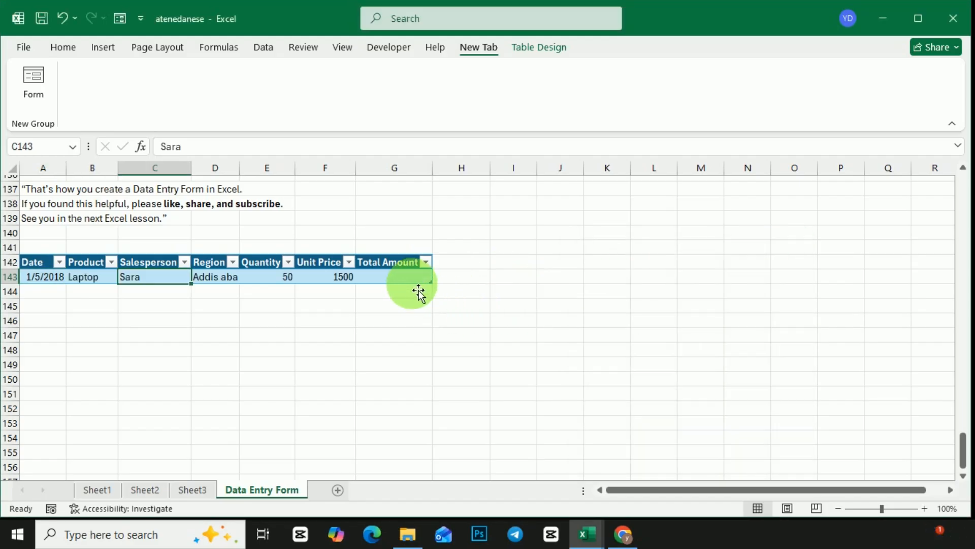
{"action": "left_click", "coordinate": [406, 281]}
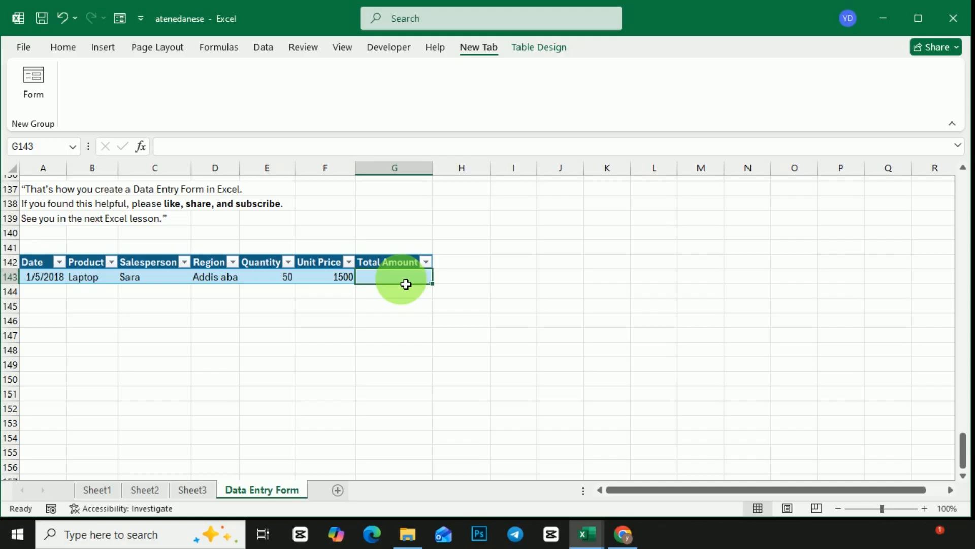
{"action": "type", "text": "="}
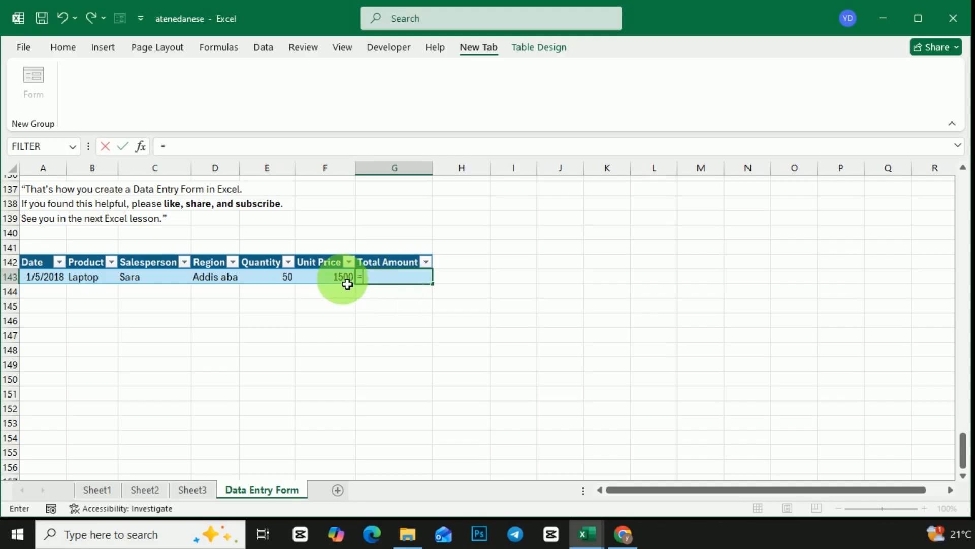
{"action": "left_click", "coordinate": [279, 282]}
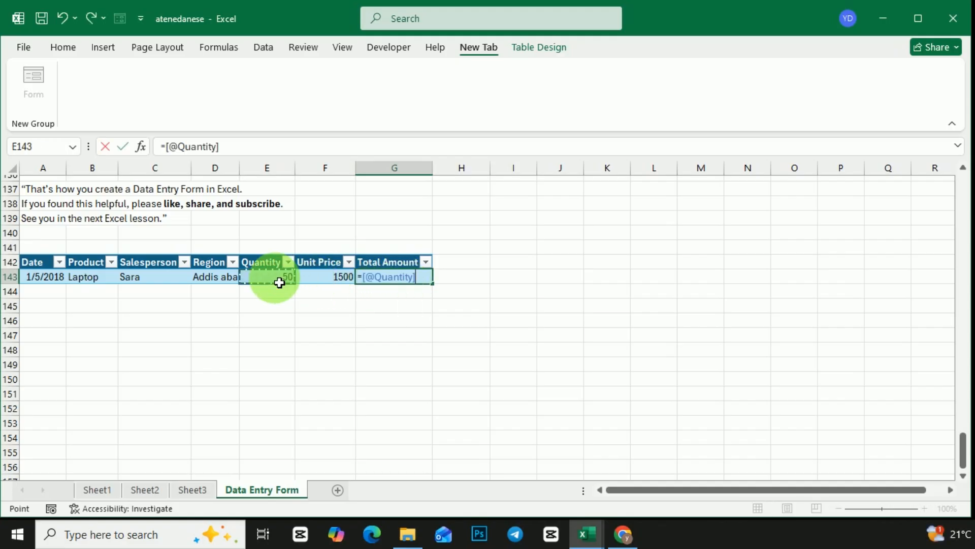
{"action": "type", "text": "*"}
{"action": "left_click", "coordinate": [335, 281]}
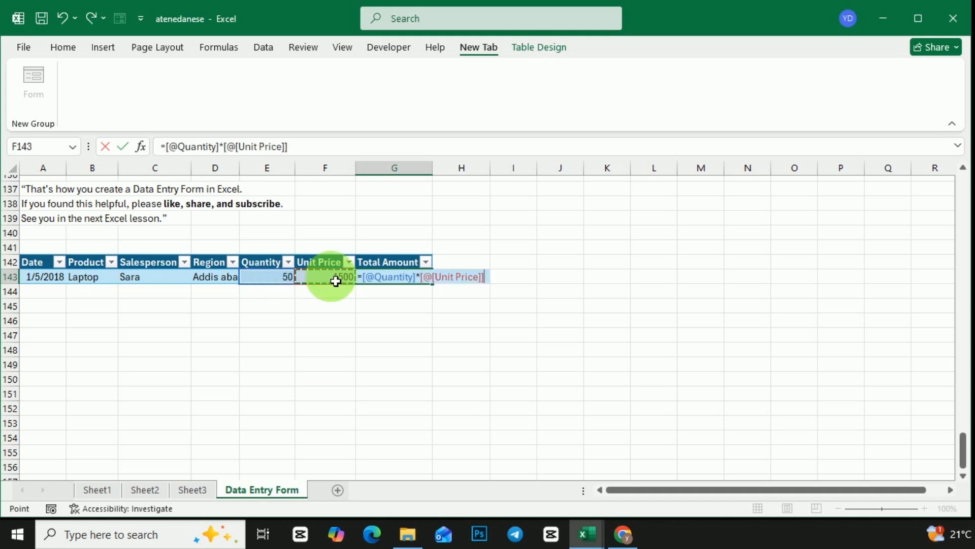
{"action": "key", "text": "Return"}
{"action": "left_click", "coordinate": [440, 333]}
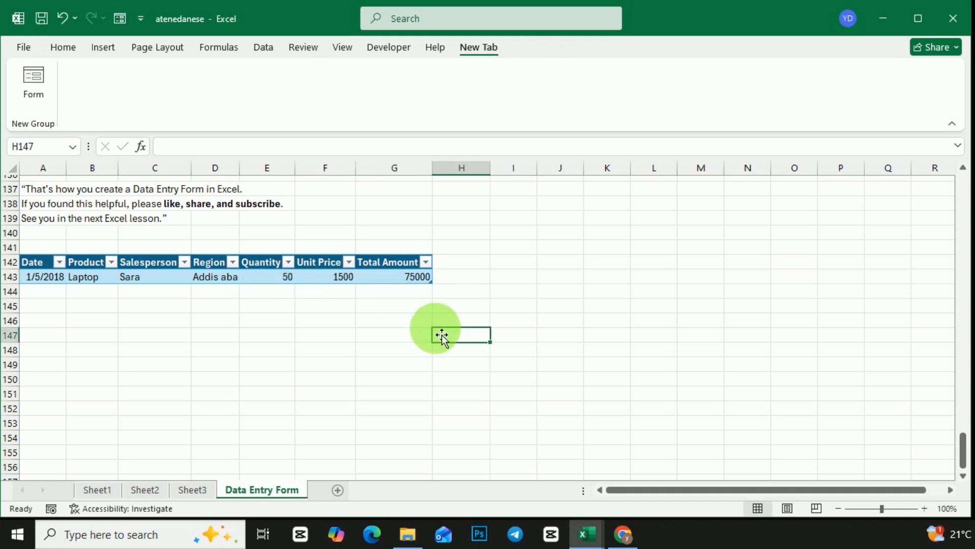
Step: Start a new record in the table's data entry form with date 2/5/18, product Mouse and the salesperson's name
{"action": "left_click", "coordinate": [170, 282]}
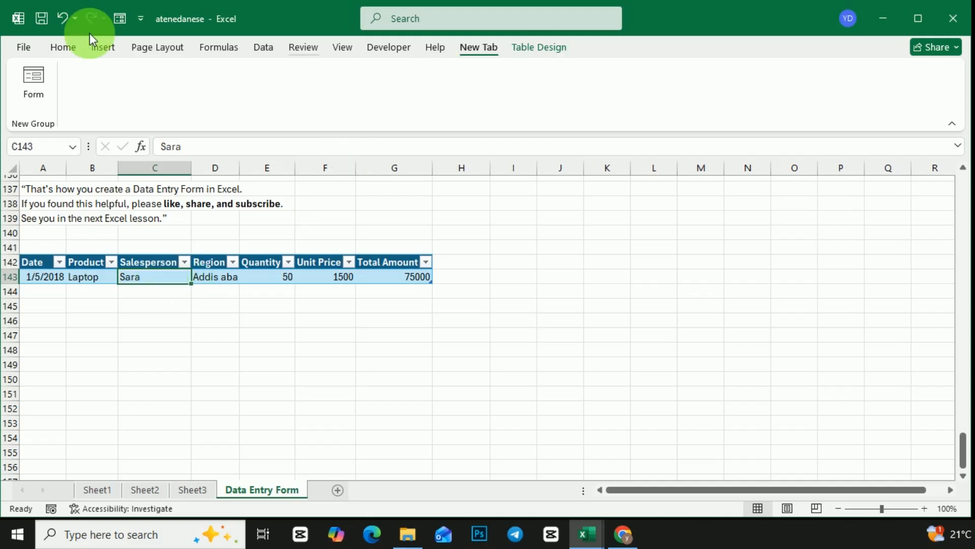
{"action": "left_click", "coordinate": [62, 49]}
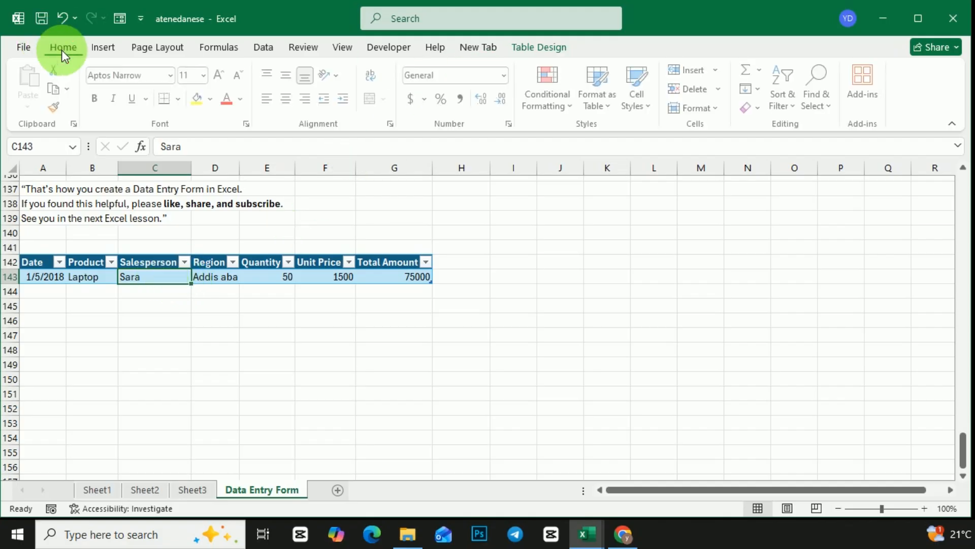
{"action": "left_click", "coordinate": [467, 53]}
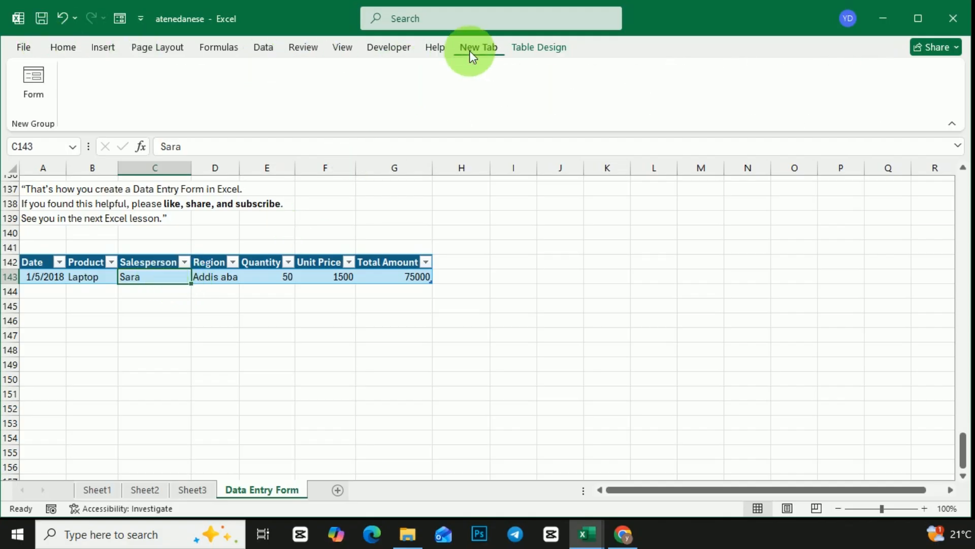
{"action": "left_click", "coordinate": [38, 74]}
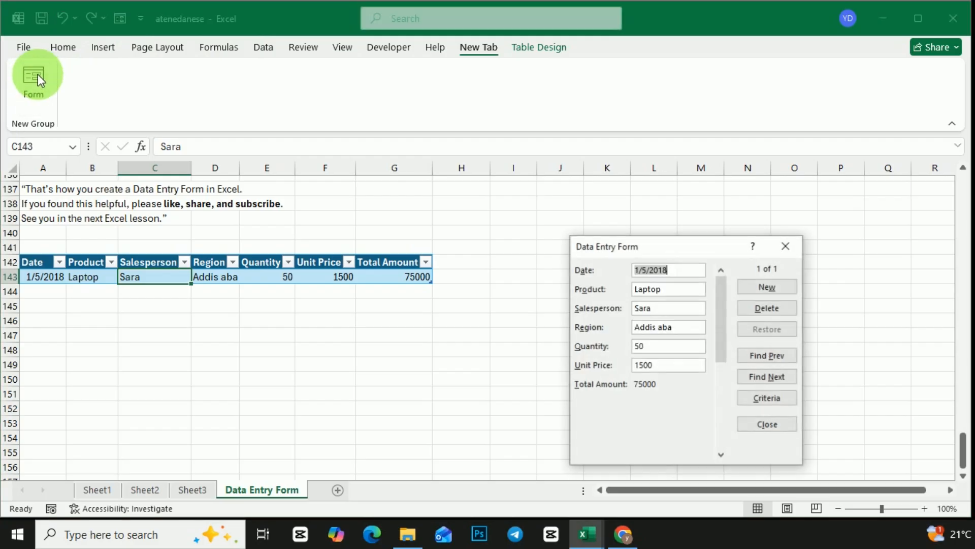
{"action": "left_click", "coordinate": [778, 288]}
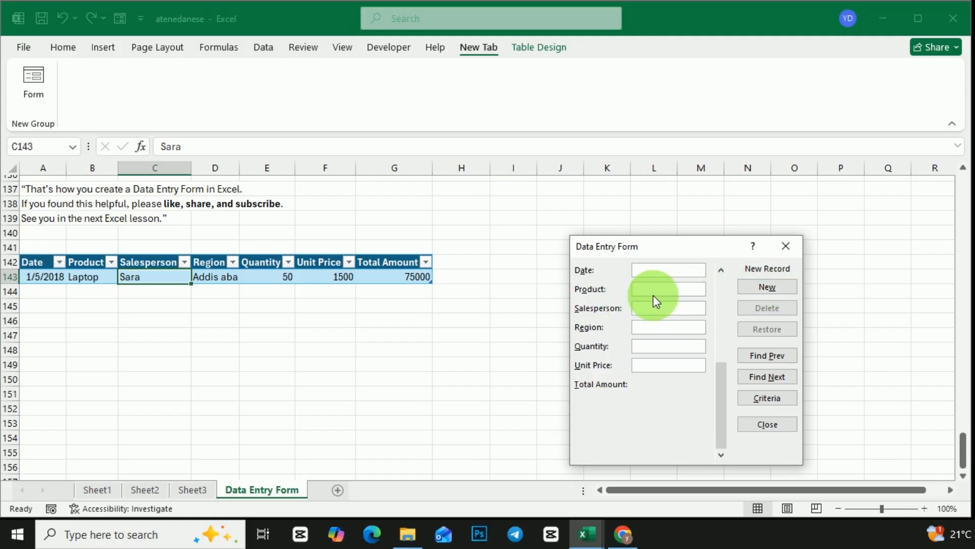
{"action": "type", "text": "2/5/18"}
{"action": "left_click", "coordinate": [664, 294]}
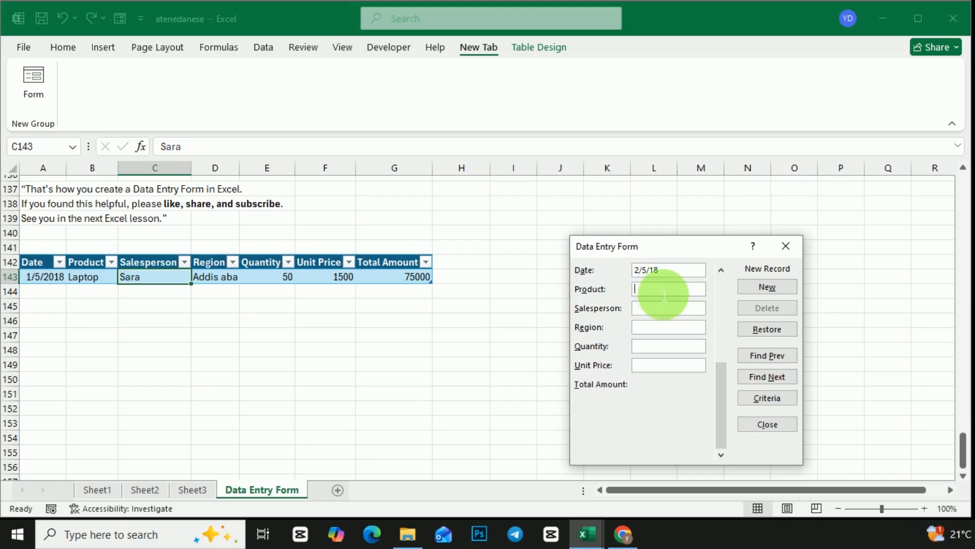
{"action": "type", "text": "Mouse"}
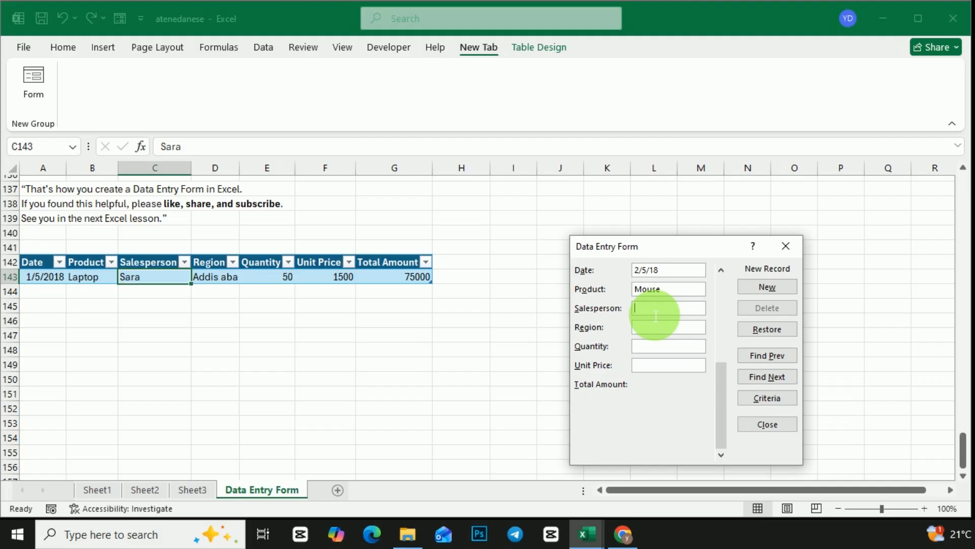
{"action": "type", "text": "Sara"}
Step: Complete the Mouse record with region Bishoftu, quantity 90 and unit price 1000, save it to the table and close the form
{"action": "left_click", "coordinate": [655, 331]}
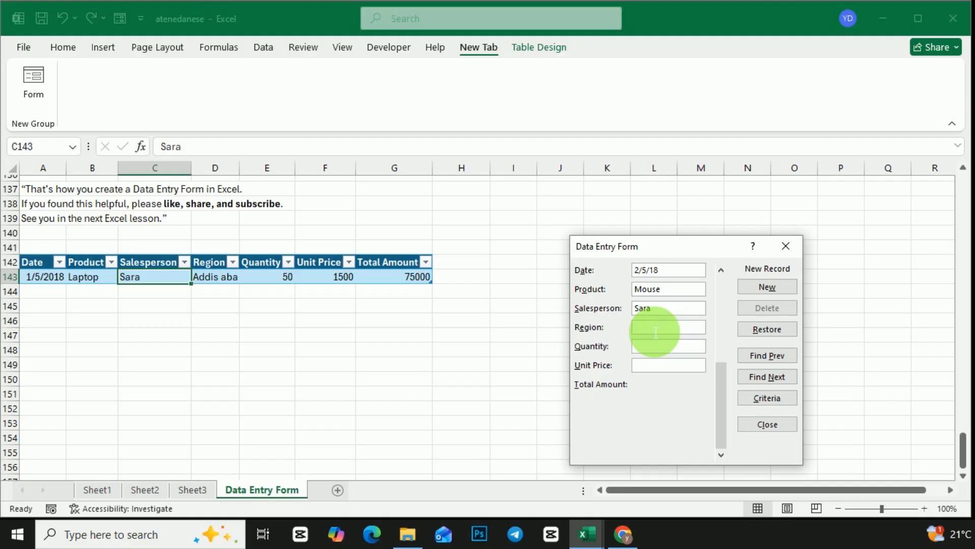
{"action": "type", "text": "Bishoftu"}
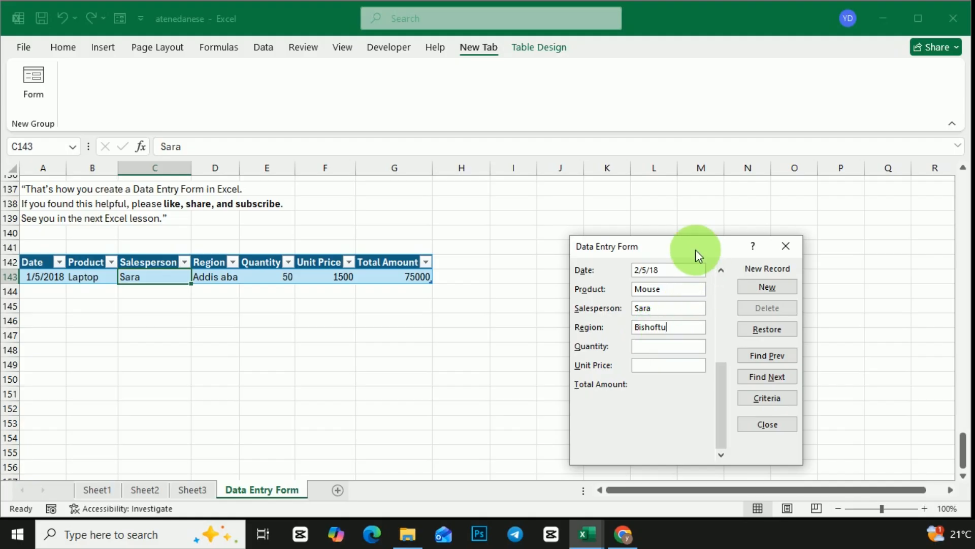
{"action": "left_click_drag", "start_coordinate": [695, 249], "coordinate": [297, 219]}
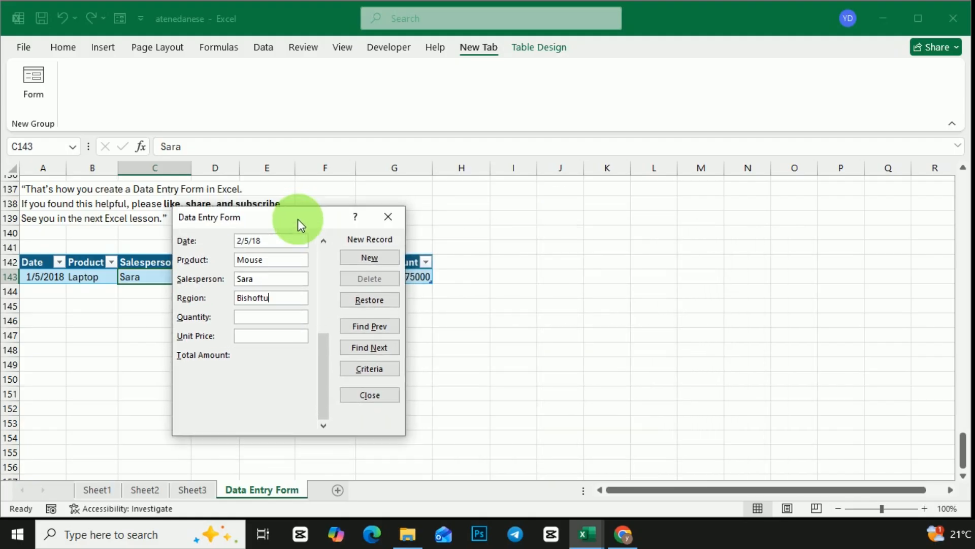
{"action": "left_click", "coordinate": [264, 320]}
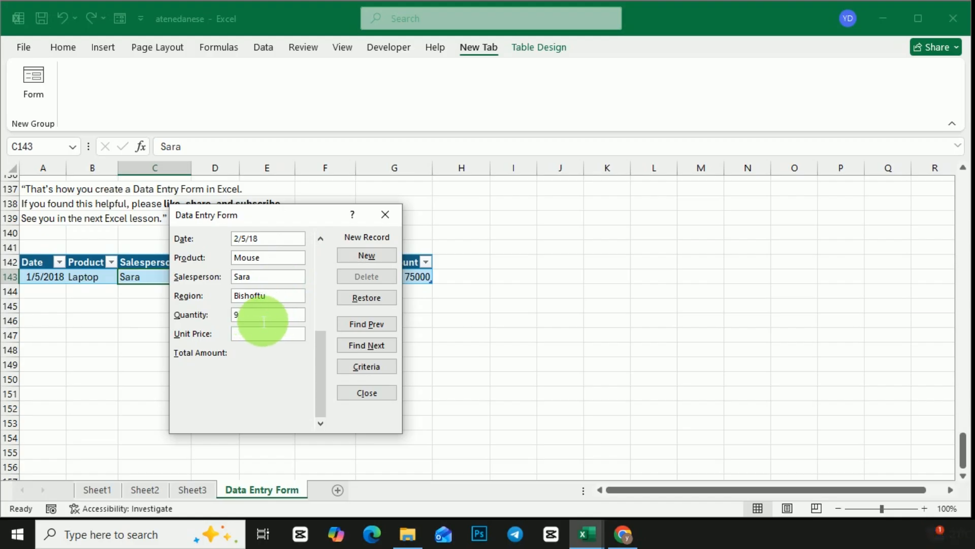
{"action": "type", "text": "0"}
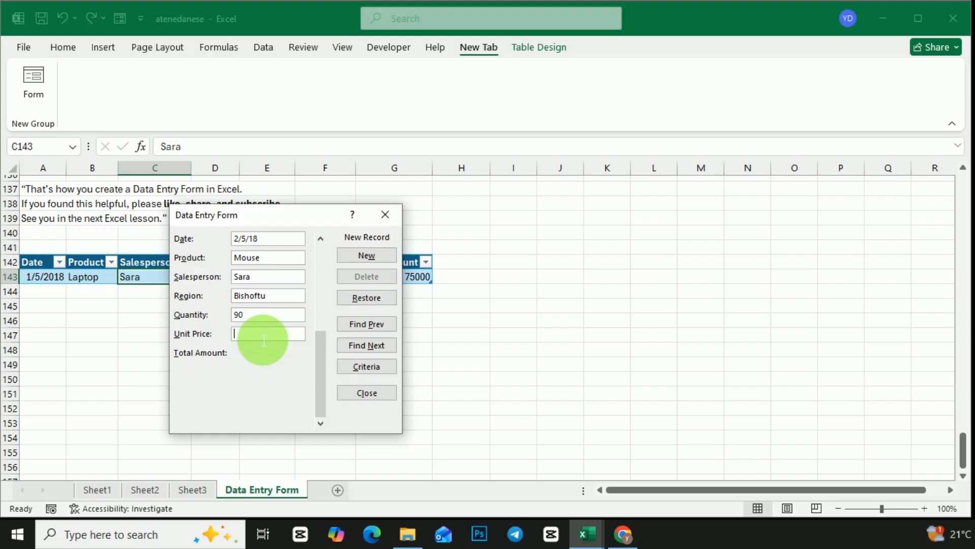
{"action": "type", "text": "1000"}
{"action": "left_click", "coordinate": [375, 254]}
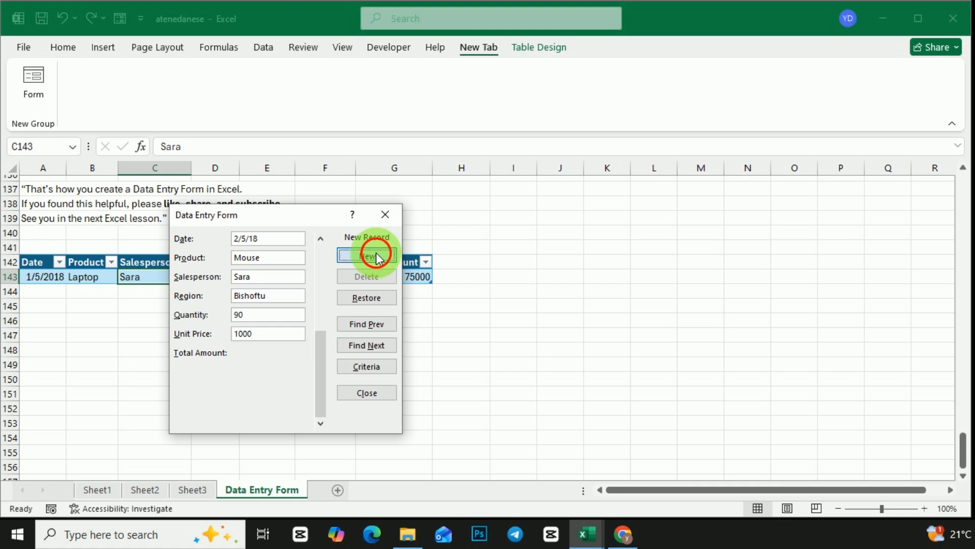
{"action": "left_click_drag", "start_coordinate": [300, 215], "coordinate": [594, 256]}
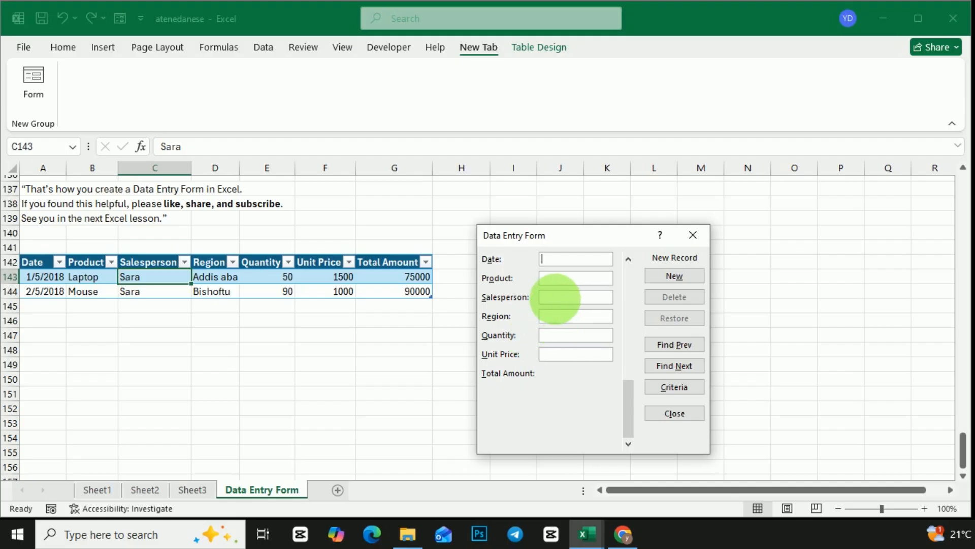
{"action": "left_click", "coordinate": [693, 235]}
Step: Review the lesson notes above the sales table, going back to the Step 4 instructions on entering data
{"action": "left_click", "coordinate": [370, 380]}
{"action": "scroll", "coordinate": [295, 253], "scroll_direction": "up", "scroll_amount": 4}
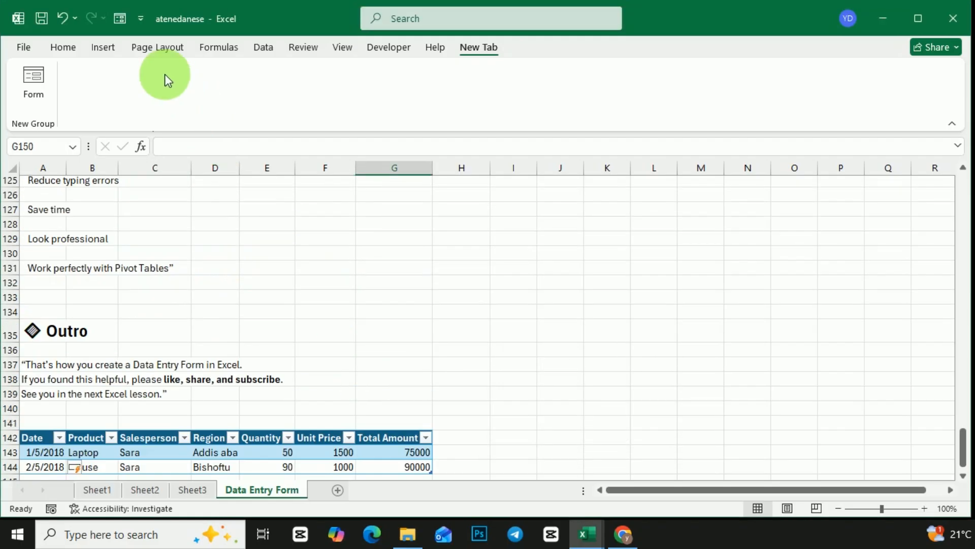
{"action": "scroll", "coordinate": [102, 223], "scroll_direction": "up", "scroll_amount": 9}
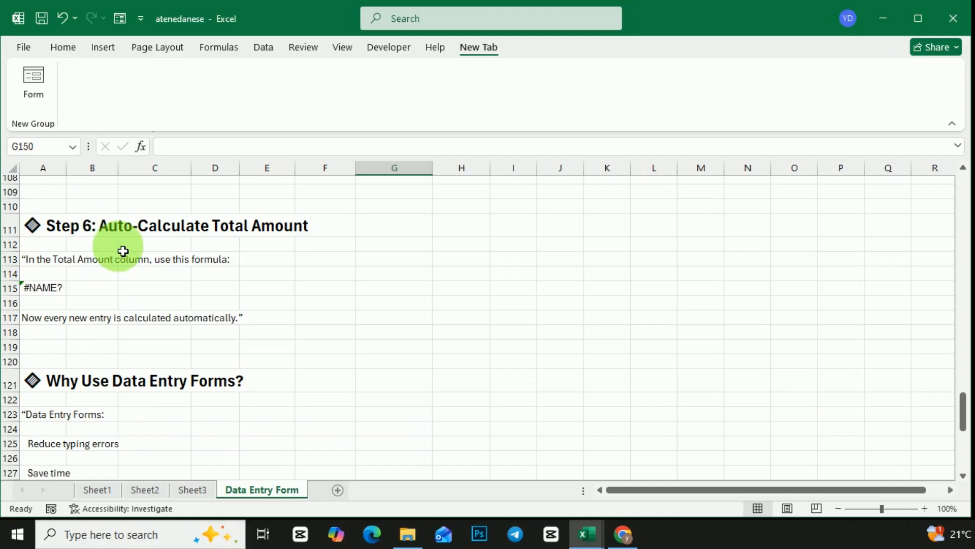
{"action": "scroll", "coordinate": [136, 264], "scroll_direction": "up", "scroll_amount": 7}
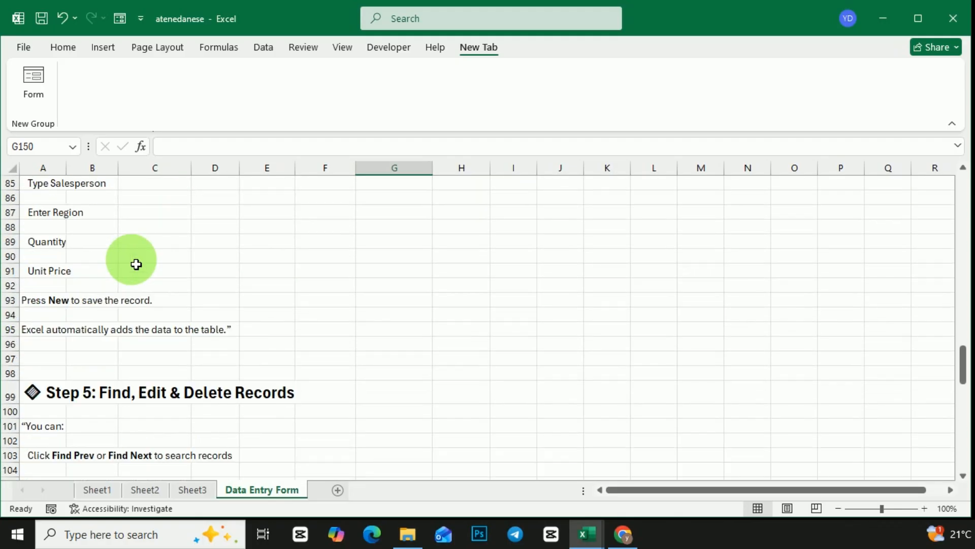
{"action": "scroll", "coordinate": [136, 264], "scroll_direction": "up", "scroll_amount": 1}
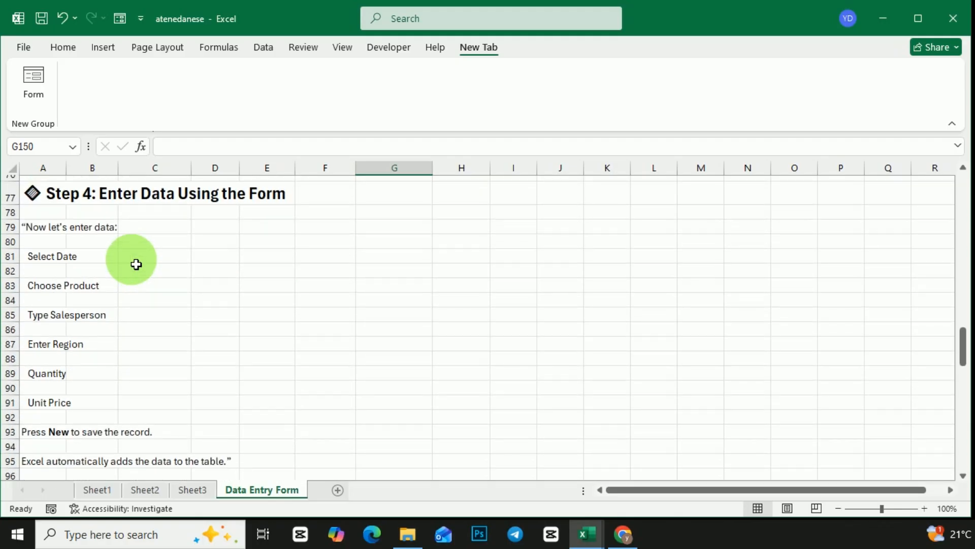
Step: Read the lesson notes on auto-calculating Total Amount and on why to use data entry forms, down to the outro above the sales table
{"action": "scroll", "coordinate": [136, 264], "scroll_direction": "down", "scroll_amount": 11}
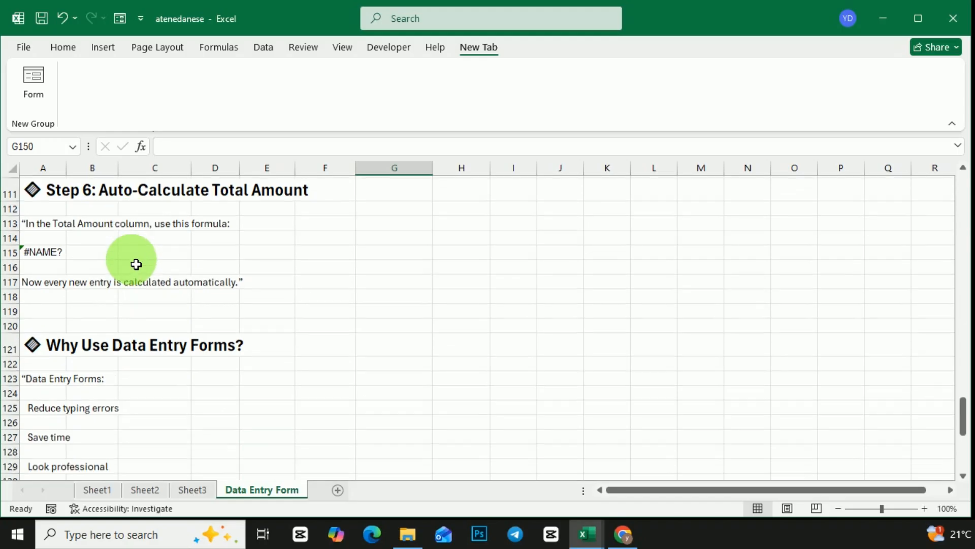
{"action": "scroll", "coordinate": [136, 264], "scroll_direction": "down", "scroll_amount": 3}
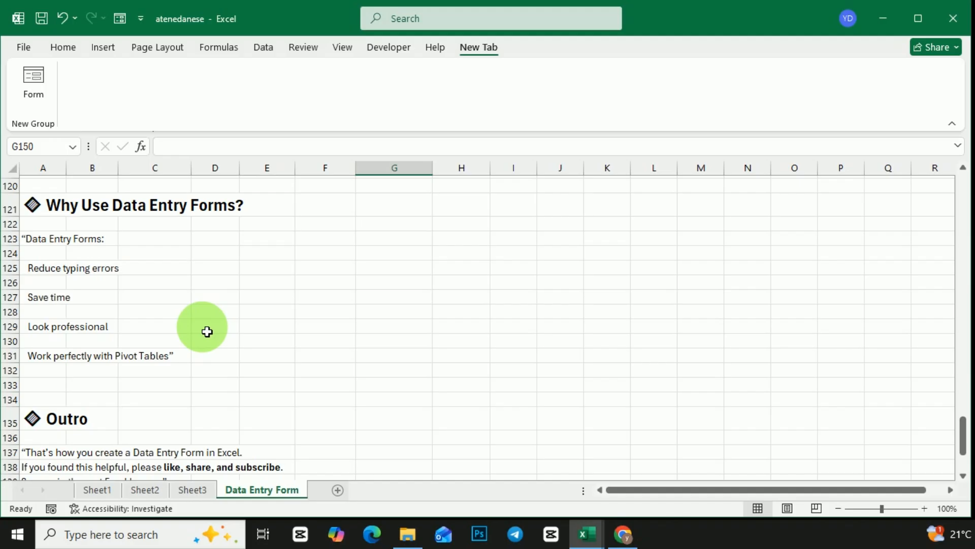
{"action": "left_click", "coordinate": [231, 312]}
{"action": "left_click", "coordinate": [260, 312]}
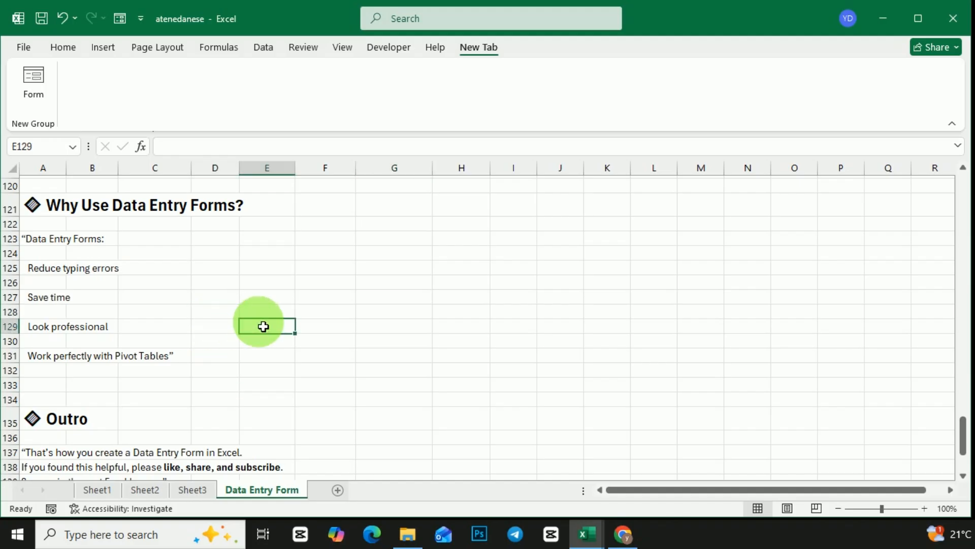
{"action": "left_click", "coordinate": [216, 297]}
{"action": "left_click", "coordinate": [216, 283]}
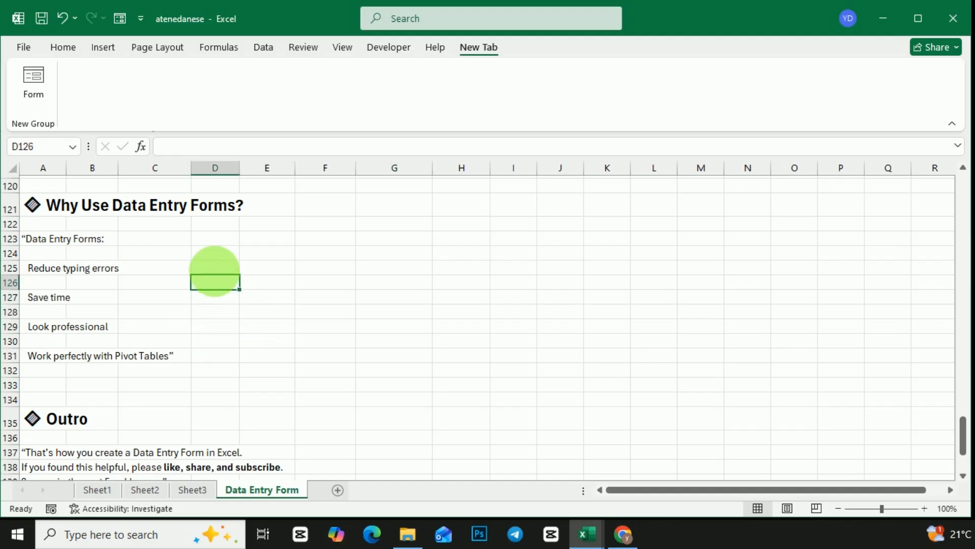
{"action": "left_click", "coordinate": [217, 266]}
{"action": "left_click", "coordinate": [217, 252]}
{"action": "scroll", "coordinate": [248, 348], "scroll_direction": "down", "scroll_amount": 3}
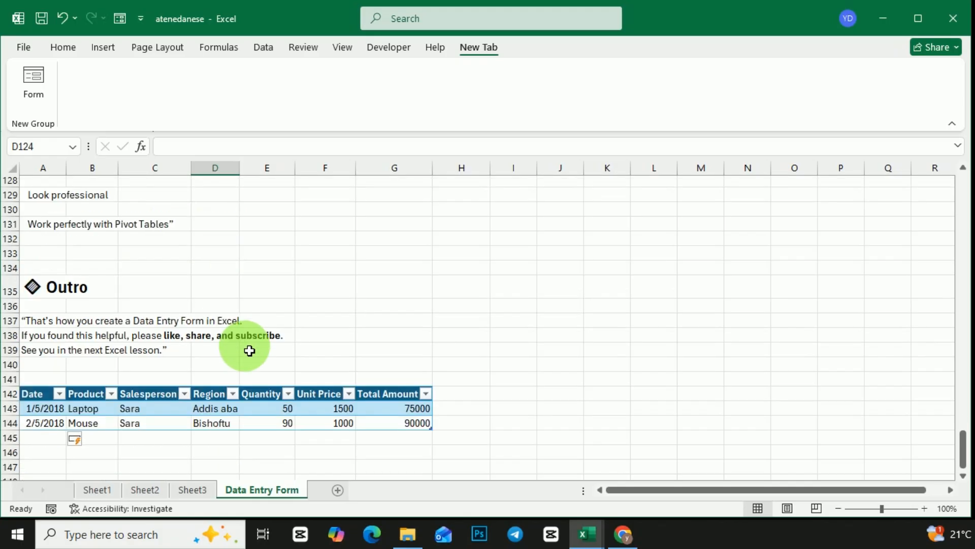
{"action": "scroll", "coordinate": [249, 350], "scroll_direction": "up", "scroll_amount": 3}
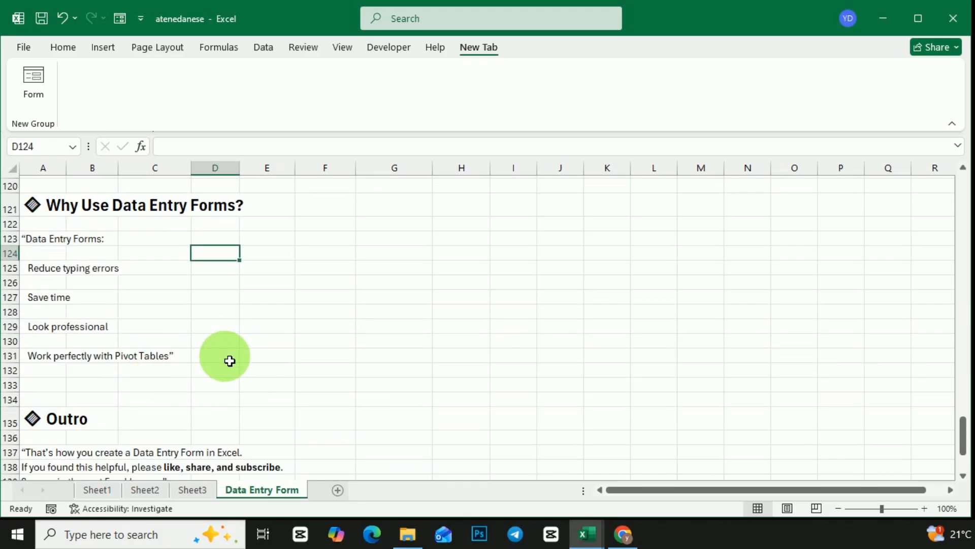
{"action": "scroll", "coordinate": [230, 360], "scroll_direction": "down", "scroll_amount": 3}
{"action": "scroll", "coordinate": [230, 361], "scroll_direction": "down", "scroll_amount": 2}
{"action": "left_click", "coordinate": [269, 379]}
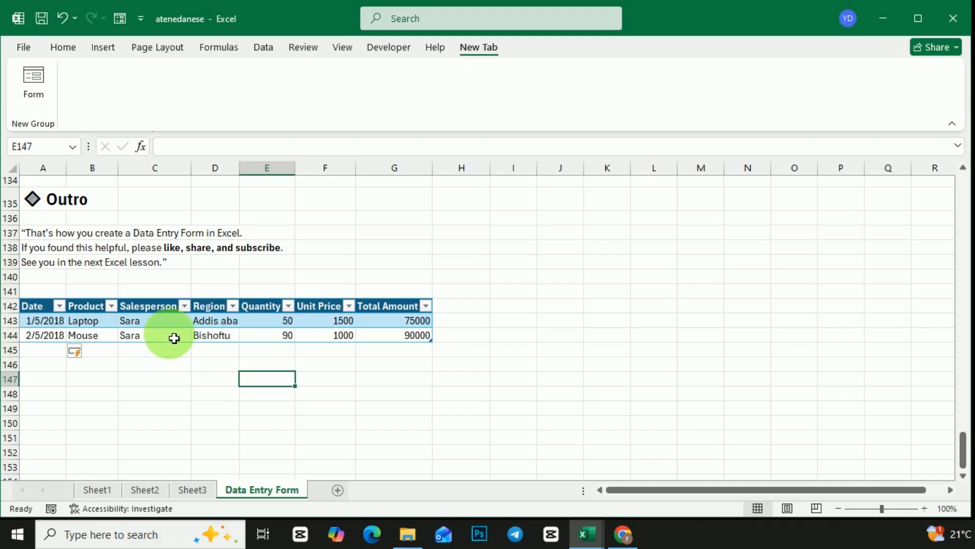
Step: Open the data entry form for the sales table and add a new record with only the date 3/5/18
{"action": "left_click", "coordinate": [172, 337]}
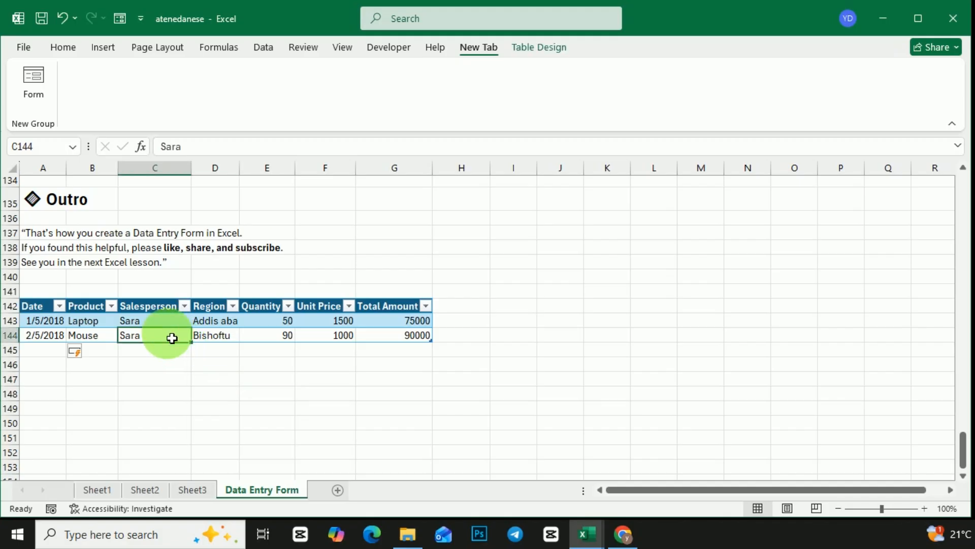
{"action": "left_click", "coordinate": [119, 19]}
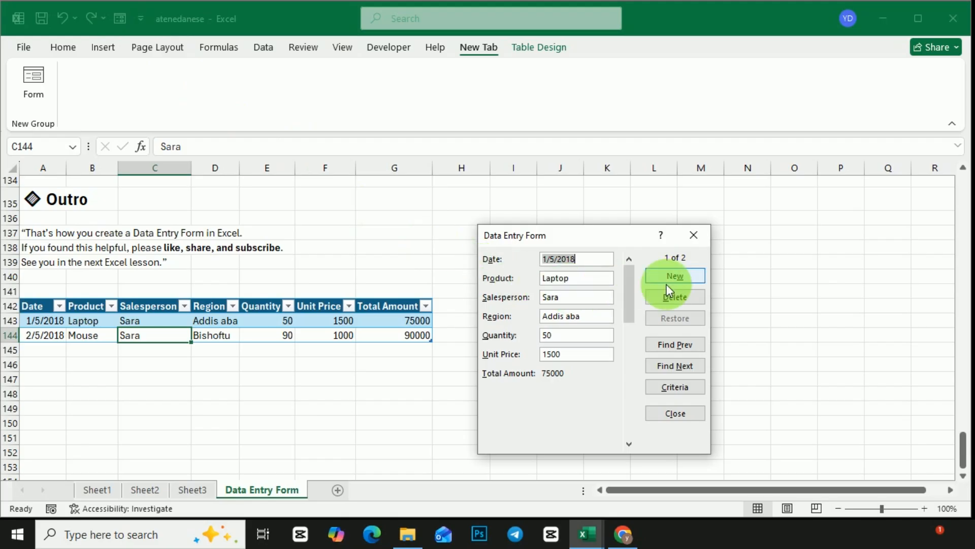
{"action": "left_click", "coordinate": [682, 279]}
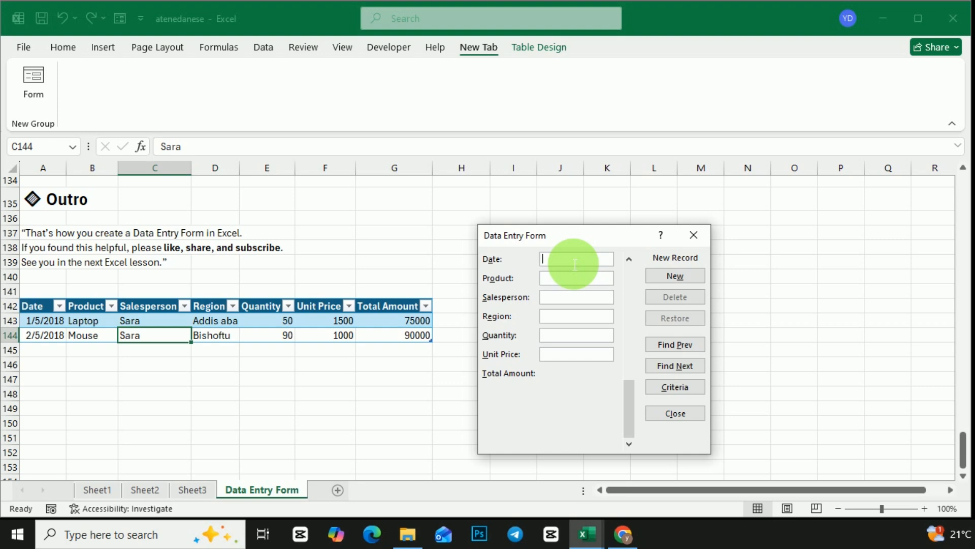
{"action": "type", "text": "3/5/18"}
{"action": "key", "text": "Return"}
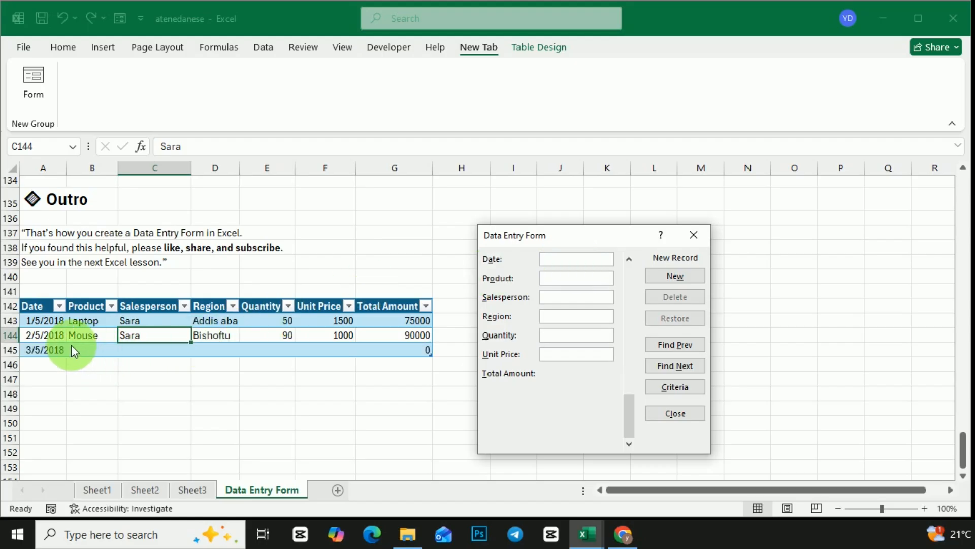
Step: Browse the form back to the incomplete 3/5/2018 record and enter product Keybourd and the salesperson's name
{"action": "left_click", "coordinate": [684, 345]}
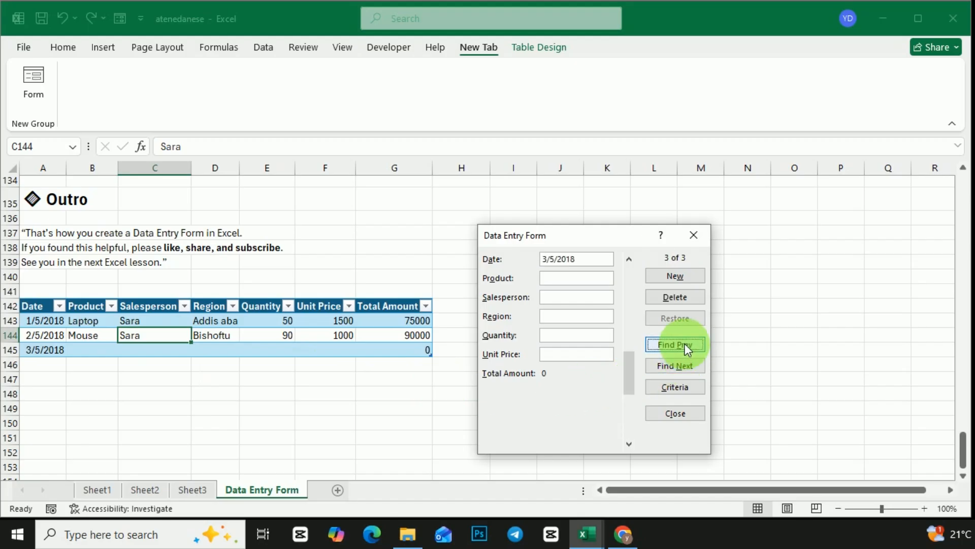
{"action": "left_click", "coordinate": [685, 345]}
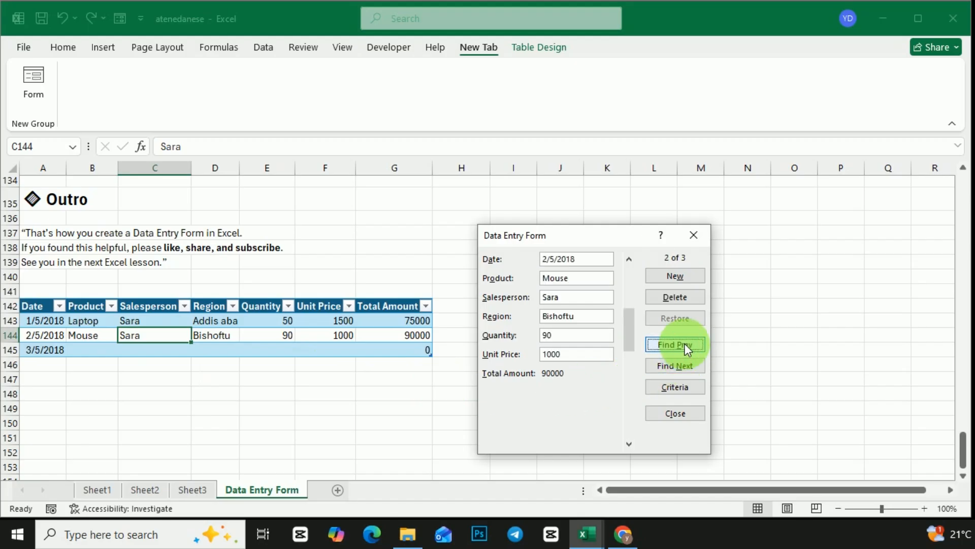
{"action": "left_click", "coordinate": [685, 344]}
{"action": "left_click", "coordinate": [685, 364]}
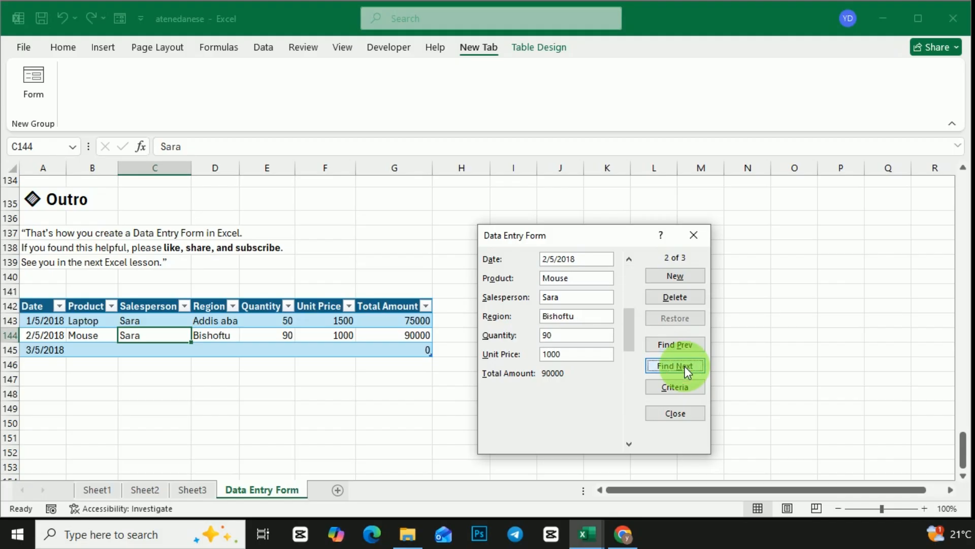
{"action": "left_click", "coordinate": [685, 366]}
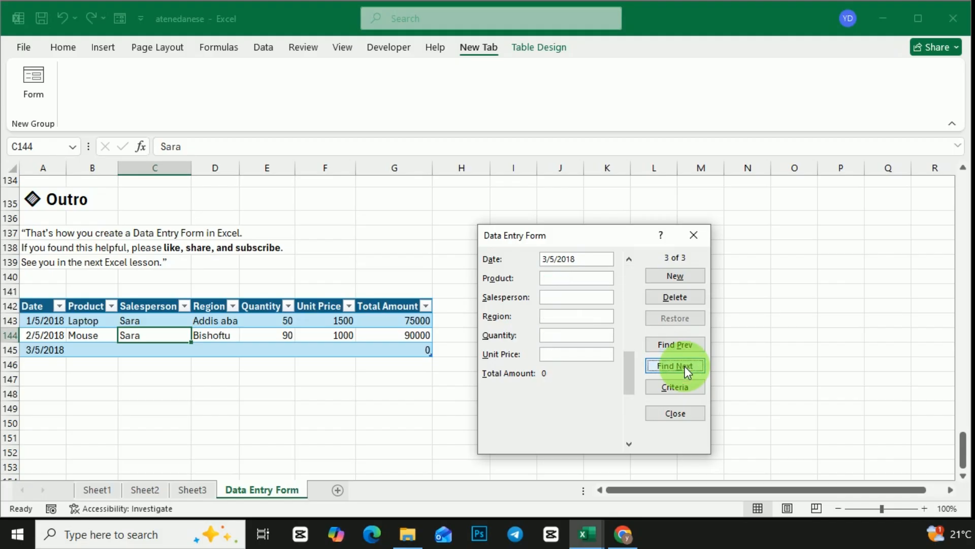
{"action": "left_click", "coordinate": [574, 284]}
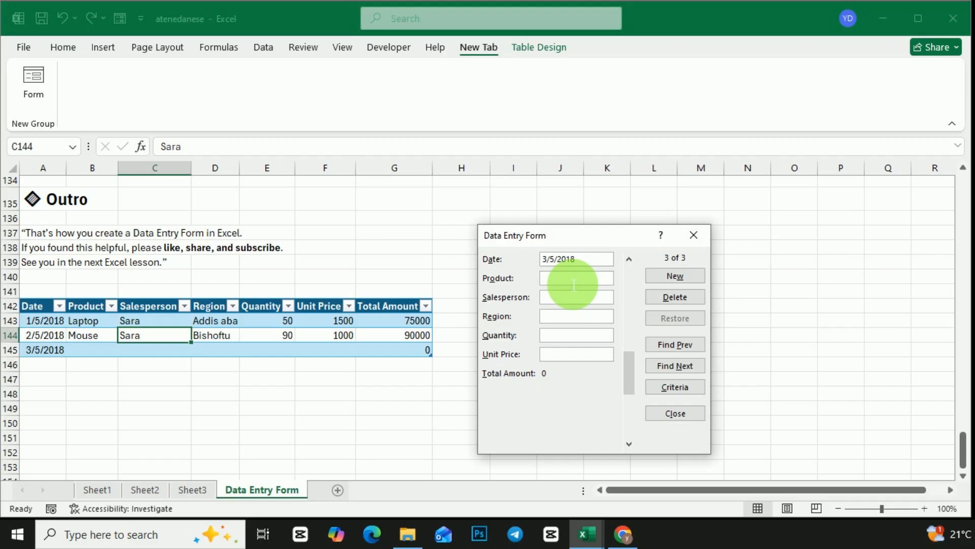
{"action": "type", "text": "Key"}
{"action": "type", "text": "bourd"}
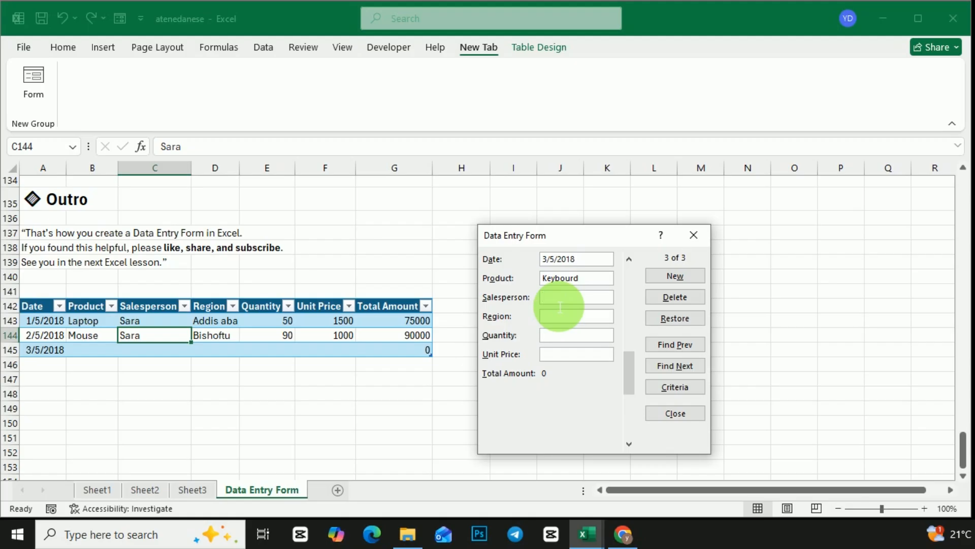
{"action": "type", "text": "Mulu"}
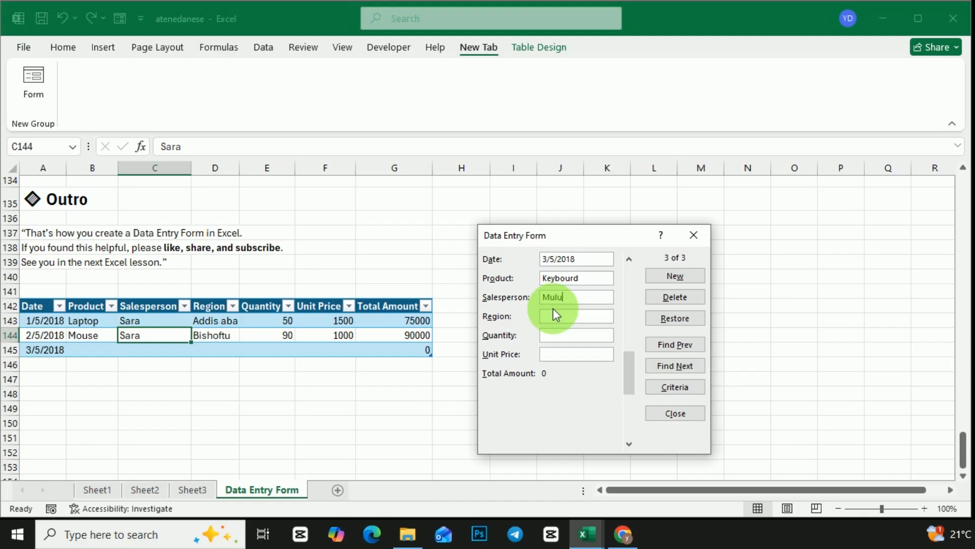
Step: Complete the Keybourd record with region Adama, quantity 30 and unit price 500, and save it to the table
{"action": "left_click", "coordinate": [560, 322]}
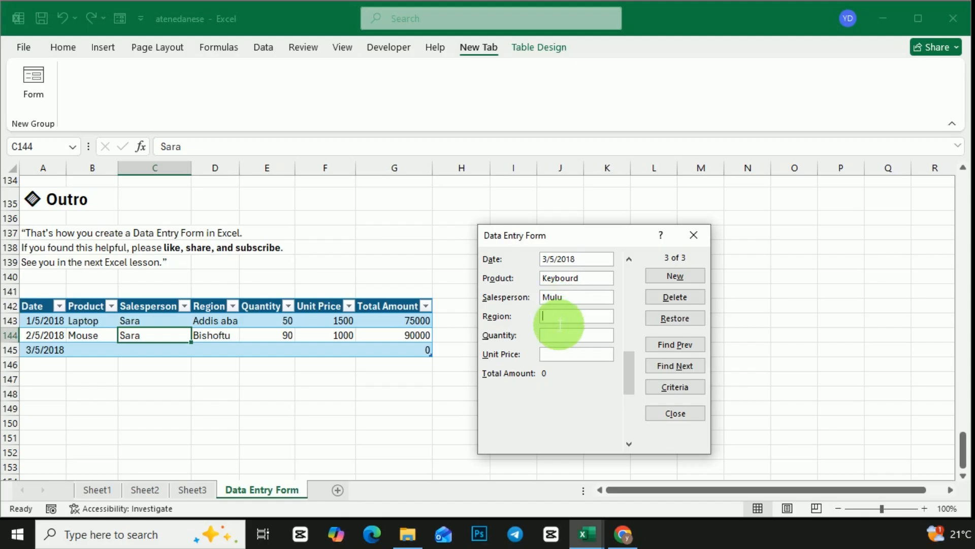
{"action": "type", "text": "Adama"}
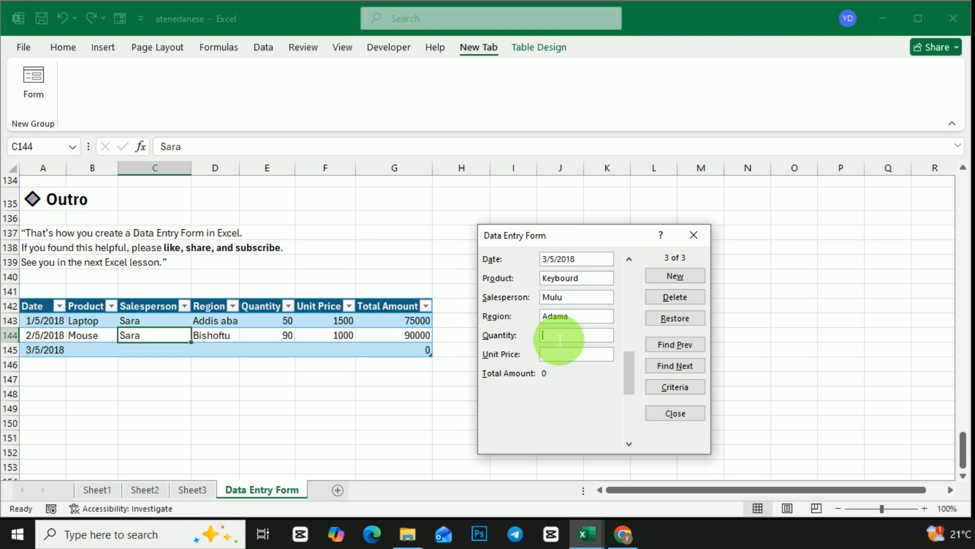
{"action": "type", "text": "30"}
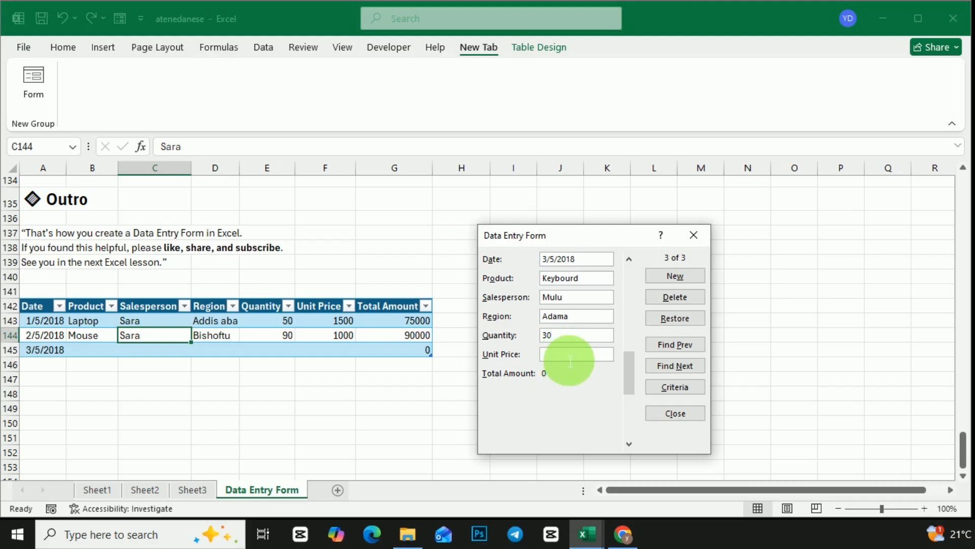
{"action": "left_click", "coordinate": [571, 361]}
{"action": "type", "text": "500"}
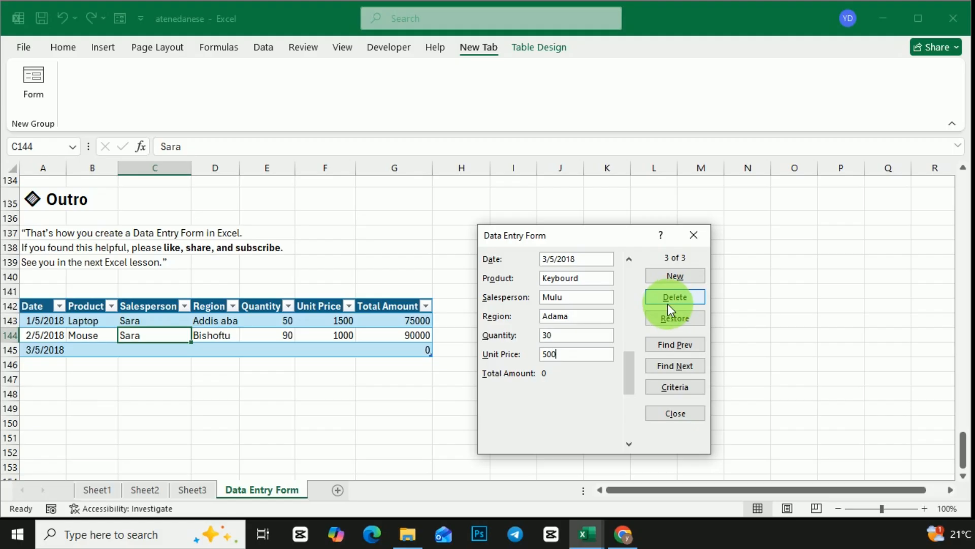
{"action": "left_click", "coordinate": [674, 277]}
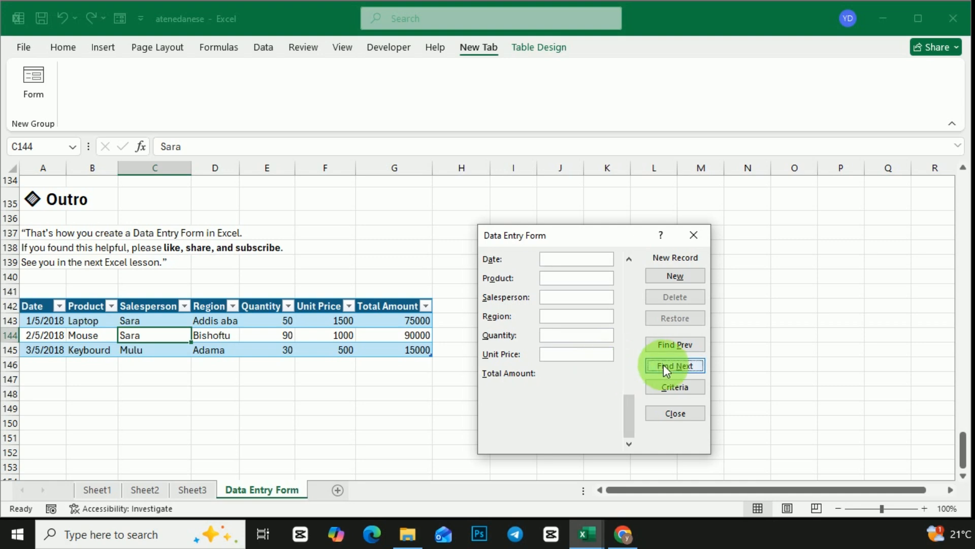
Step: Find the Laptop record in the form, set its unit price to 55000, save the change and close the form
{"action": "left_click", "coordinate": [668, 347]}
{"action": "left_click", "coordinate": [668, 346]}
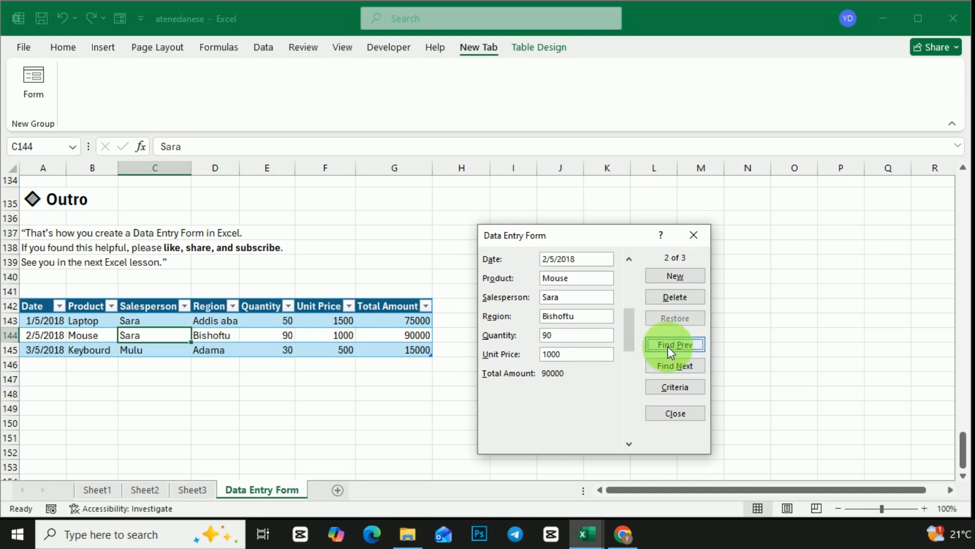
{"action": "left_click", "coordinate": [668, 346]}
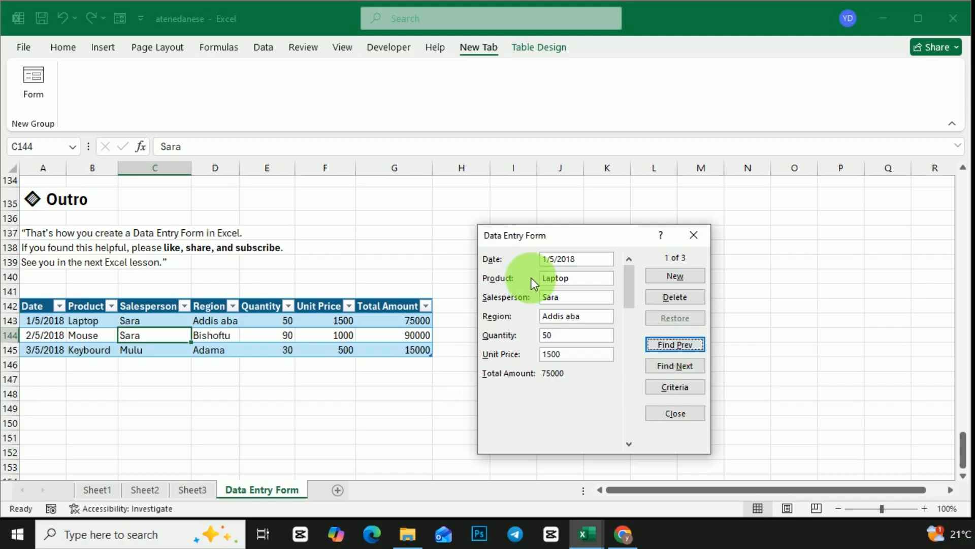
{"action": "left_click", "coordinate": [553, 360]}
{"action": "key", "text": "BackSpace"}
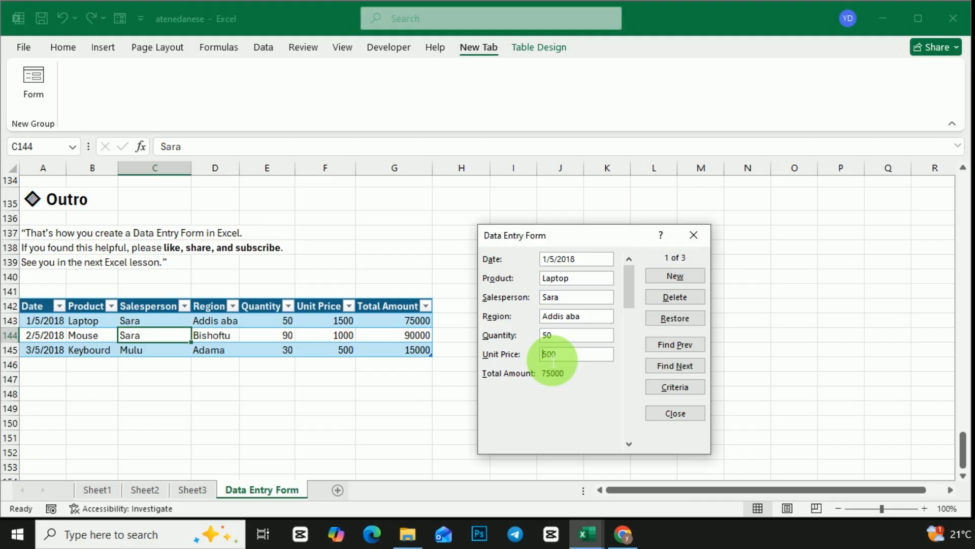
{"action": "type", "text": "50"}
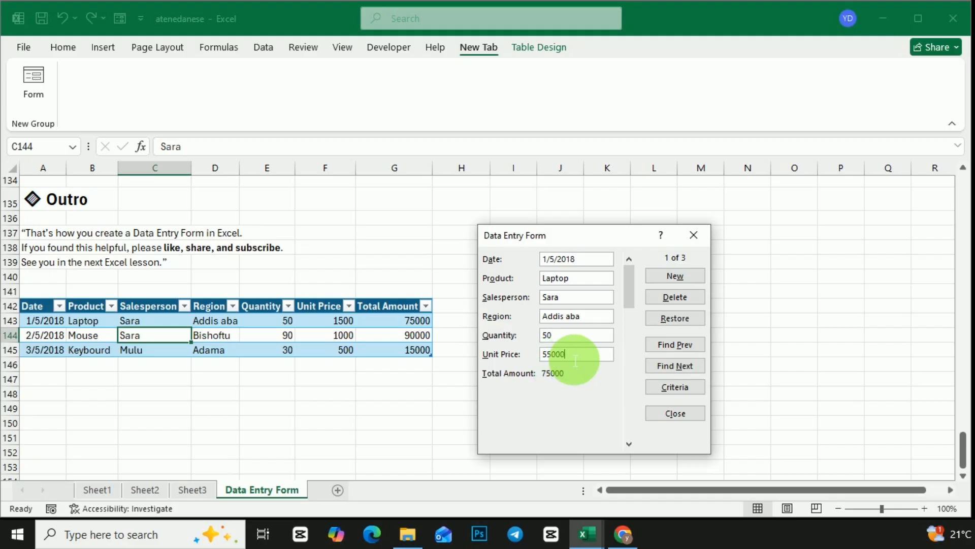
{"action": "left_click", "coordinate": [676, 279]}
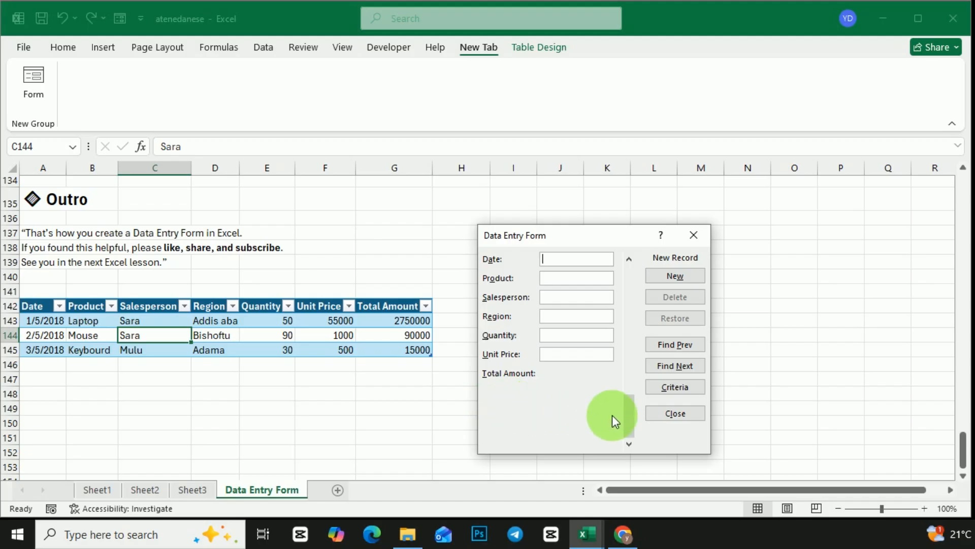
{"action": "left_click", "coordinate": [696, 236]}
{"action": "left_click", "coordinate": [367, 423]}
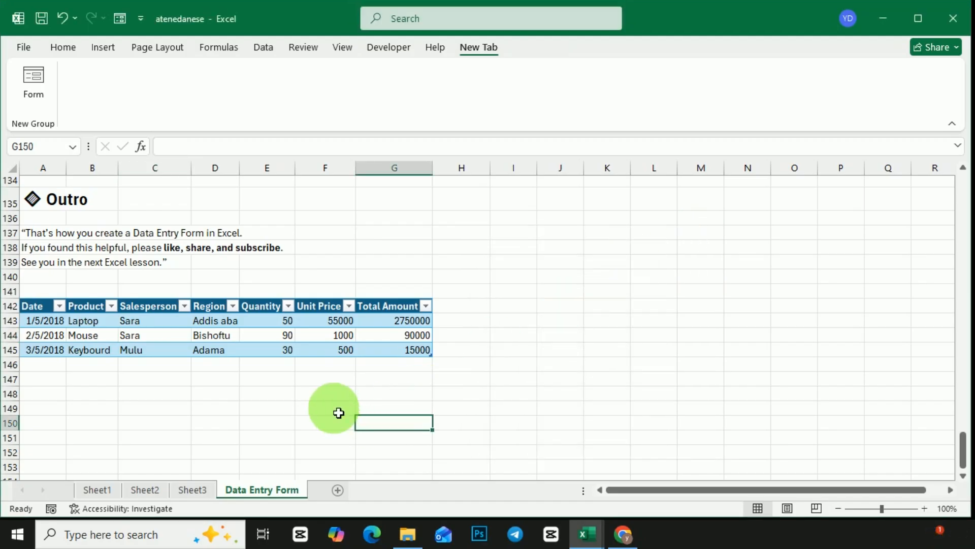
{"action": "scroll", "coordinate": [186, 312], "scroll_direction": "up", "scroll_amount": 6}
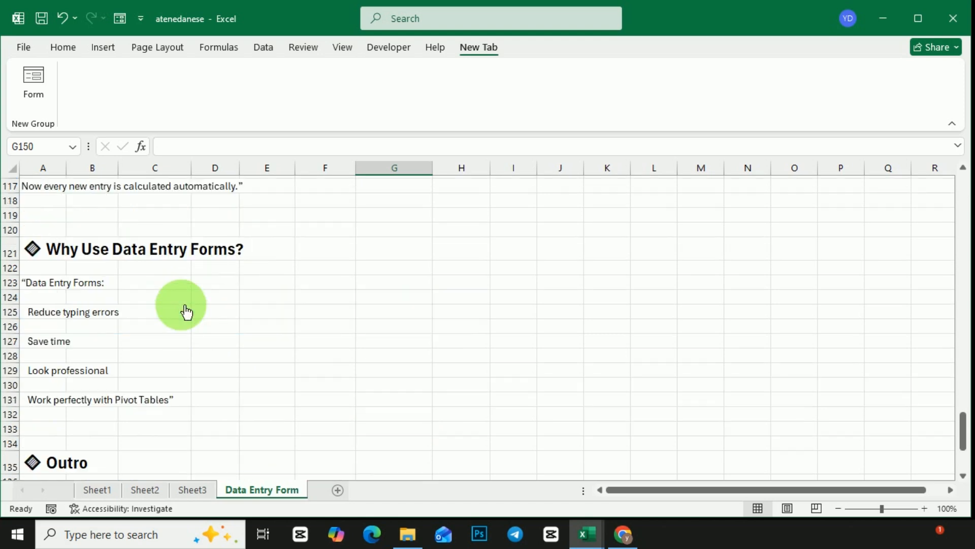
{"action": "scroll", "coordinate": [187, 312], "scroll_direction": "up", "scroll_amount": 17}
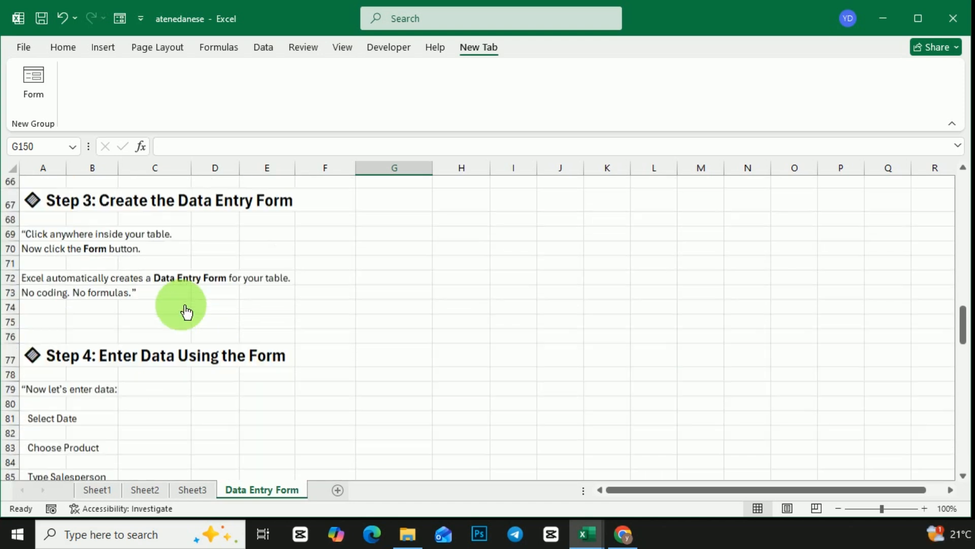
{"action": "scroll", "coordinate": [187, 312], "scroll_direction": "up", "scroll_amount": 7}
{"action": "scroll", "coordinate": [185, 311], "scroll_direction": "down", "scroll_amount": 4}
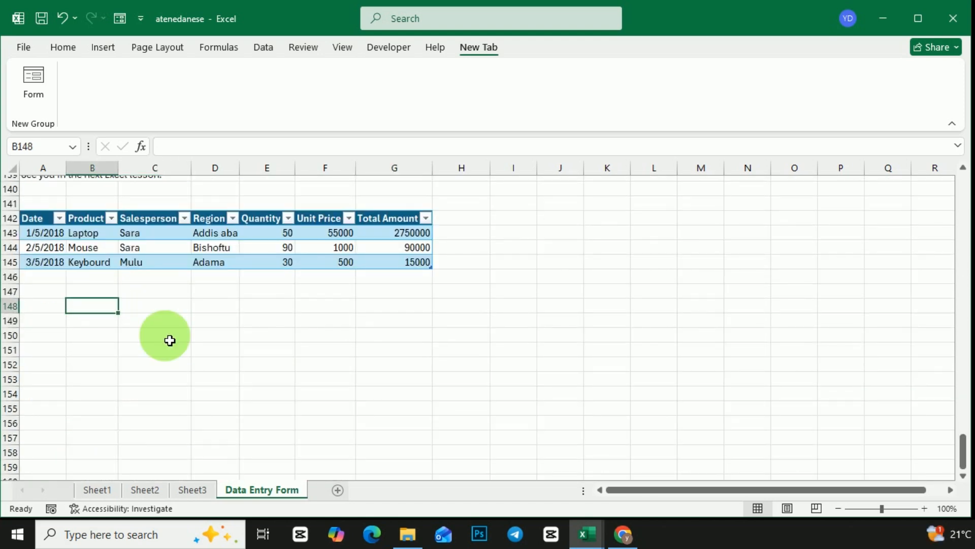
{"action": "left_click", "coordinate": [203, 346]}
{"action": "left_click", "coordinate": [137, 323]}
{"action": "left_click", "coordinate": [109, 323]}
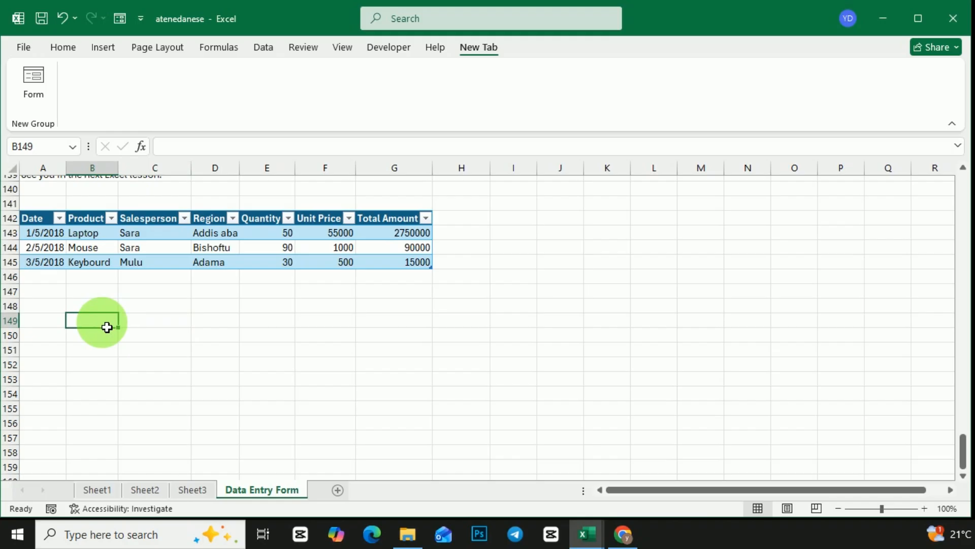
{"action": "left_click", "coordinate": [51, 307]}
{"action": "left_click", "coordinate": [91, 321]}
{"action": "left_click", "coordinate": [153, 335]}
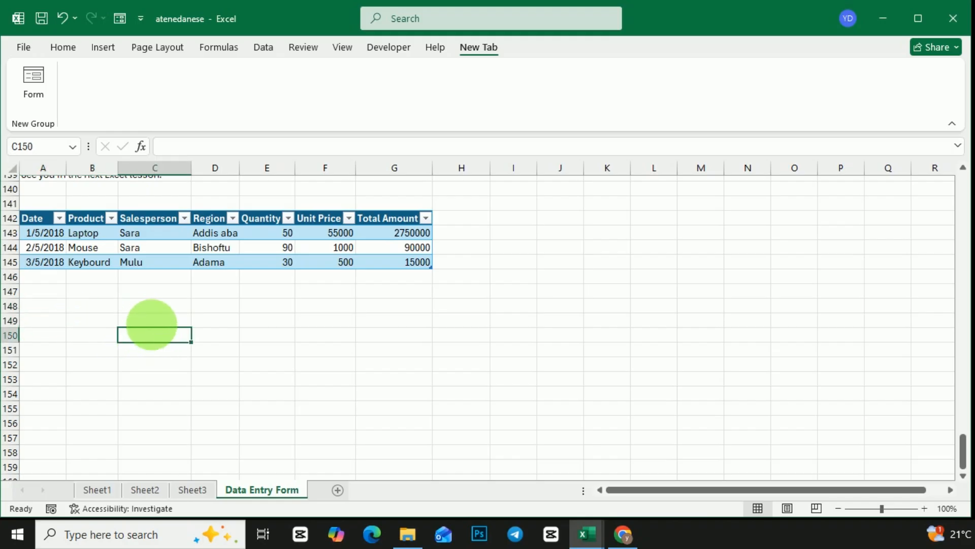